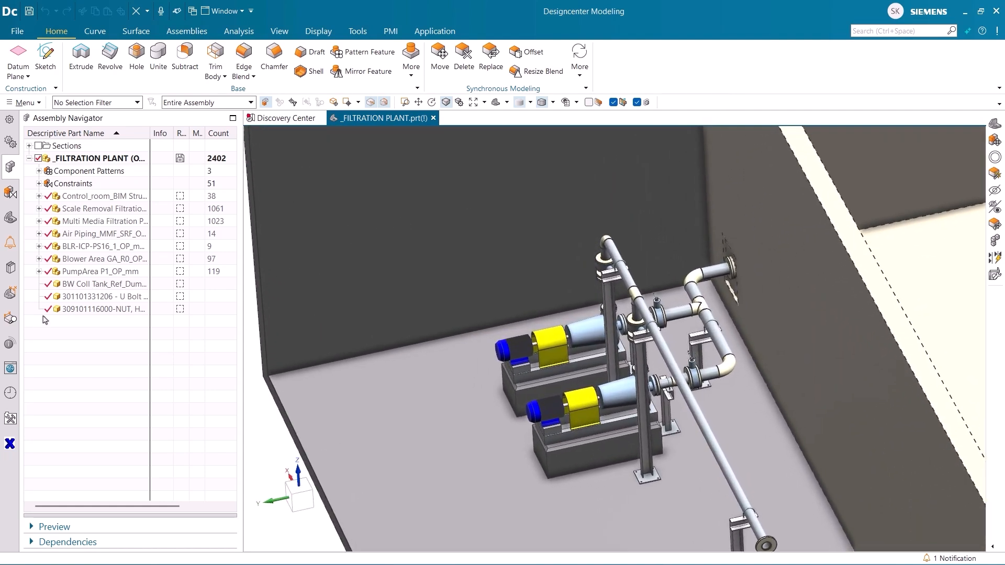
Step: Make PumpArea P1_OP_mm the work part and examine the components inside Pump P-01_AB_Suction HDR_0_OP_mm
left_click(75, 274)
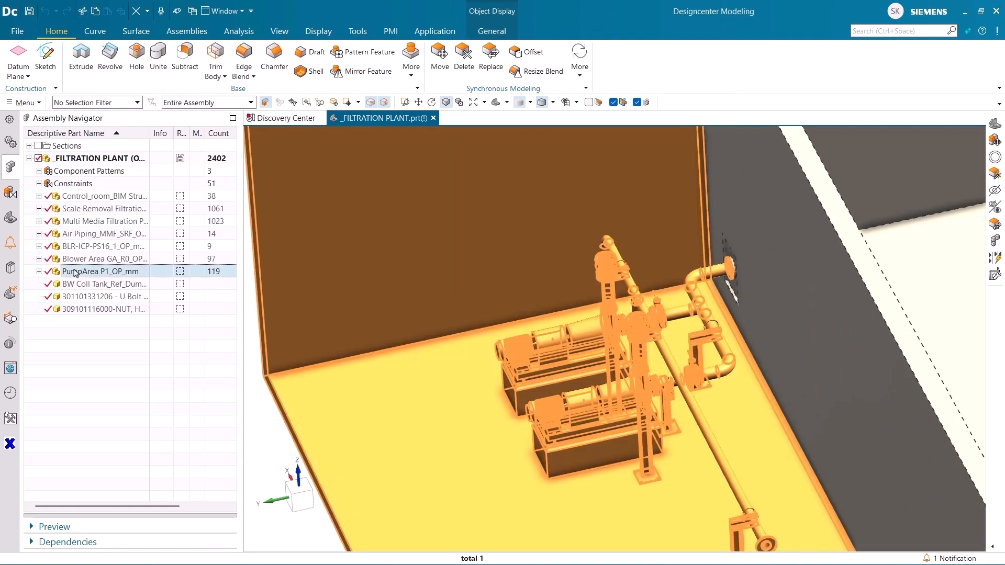
double_click(75, 272)
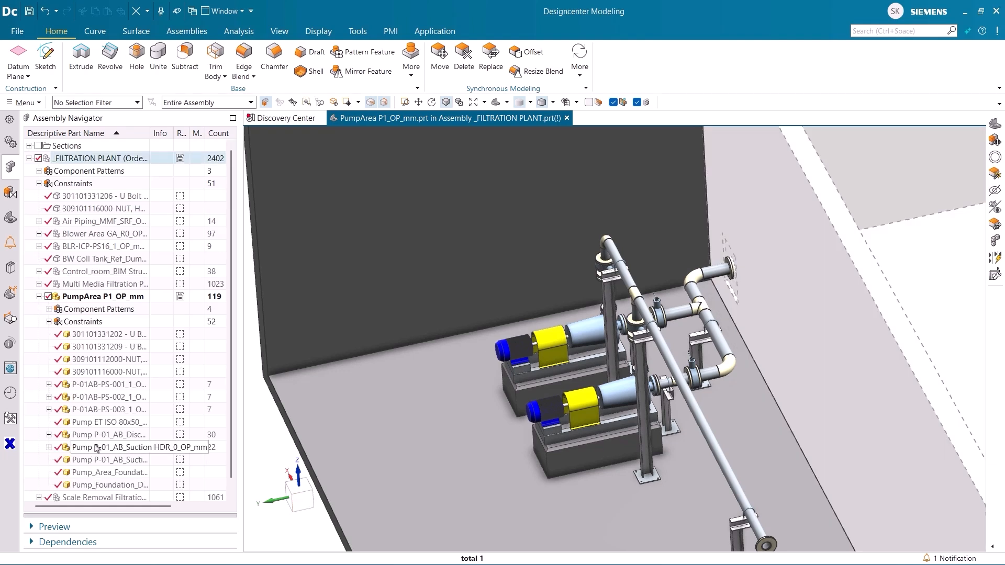
left_click(97, 449)
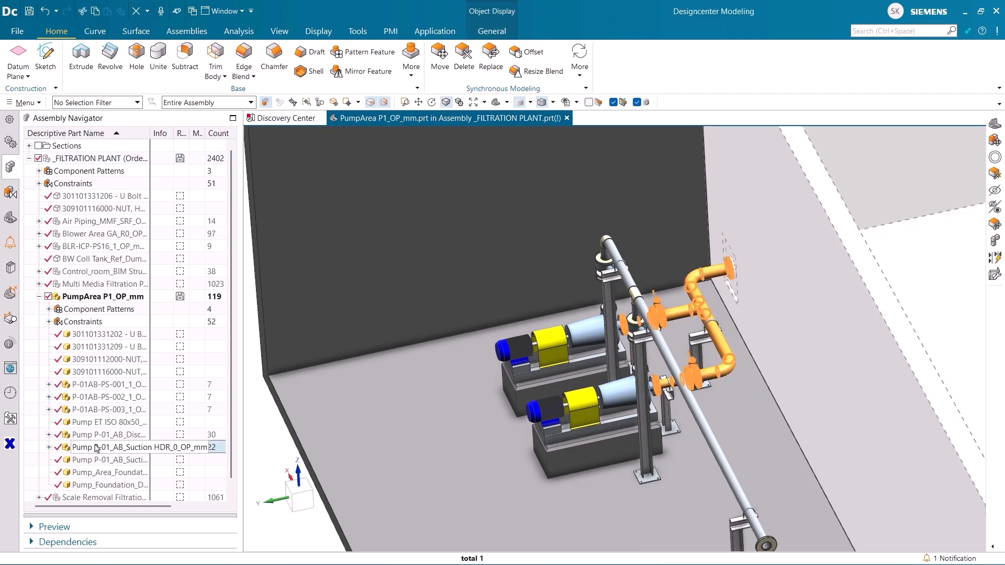
left_click(48, 447)
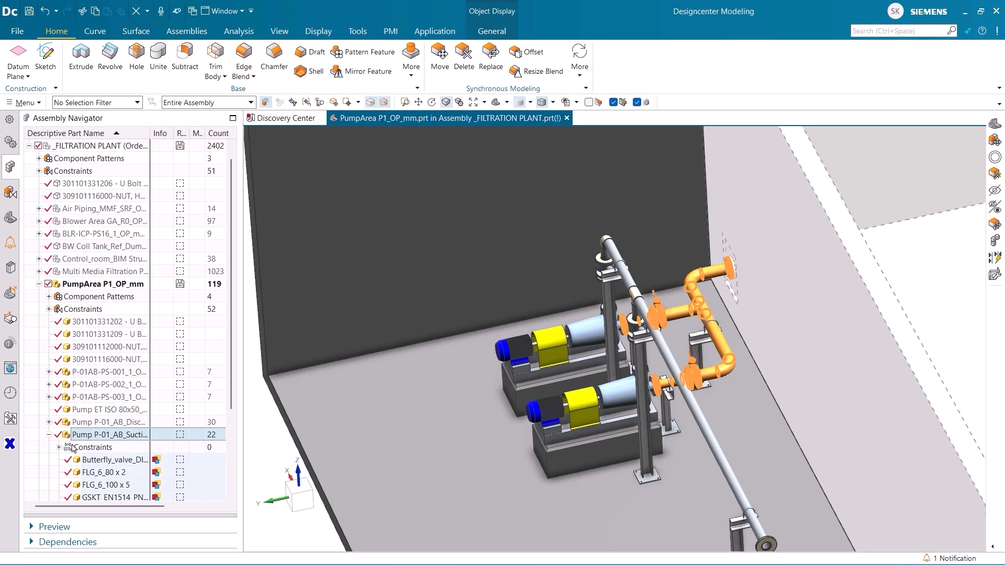
scroll(88, 449, "down", 3)
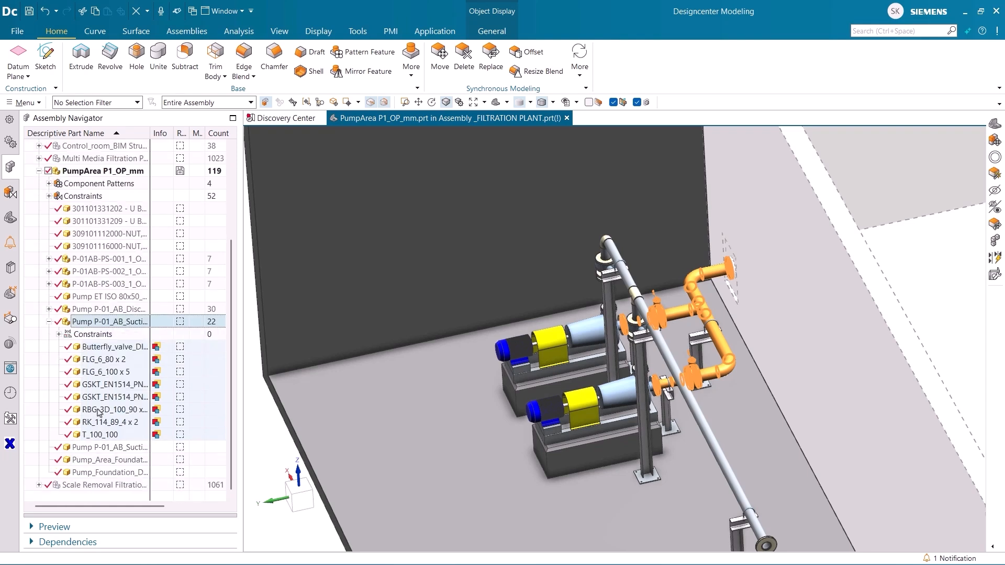
left_click(48, 322)
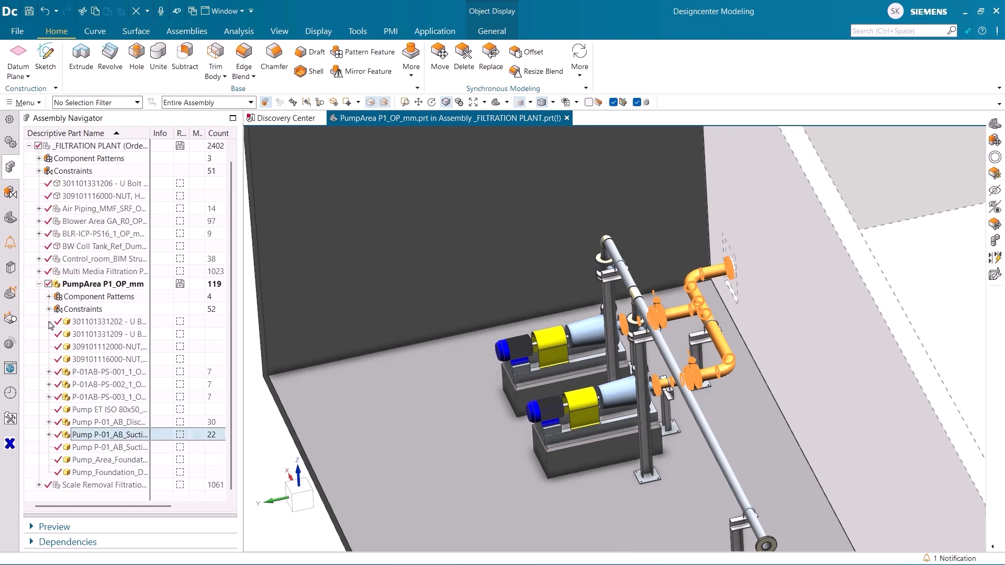
Step: Hide the existing Pump P-01_AB_Suction HDR_0_OP_mm and make Pump P-01_AB_Suction HDR_1_OP_mm the work part
left_click(57, 435)
double_click(73, 448)
right_click(107, 462)
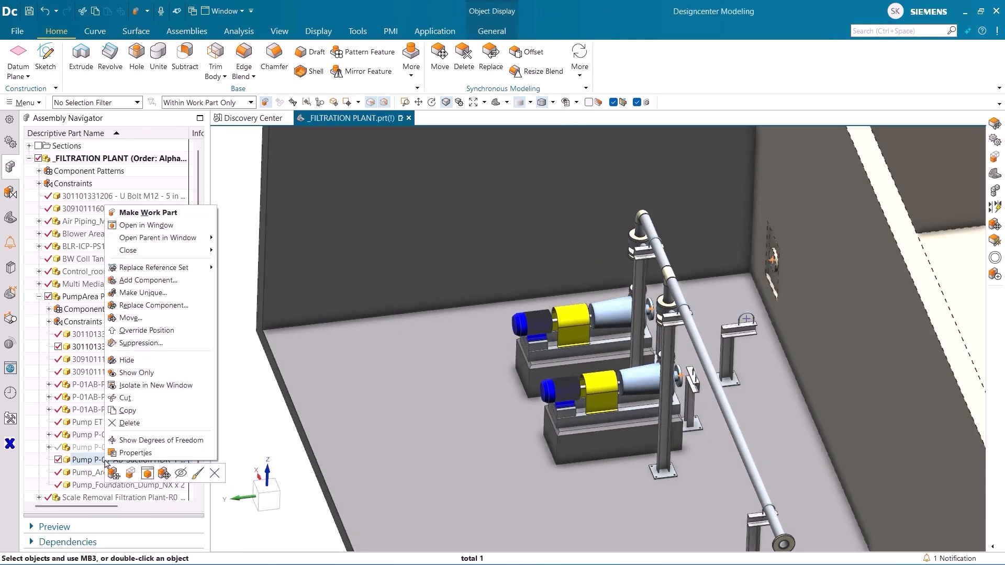
left_click(113, 473)
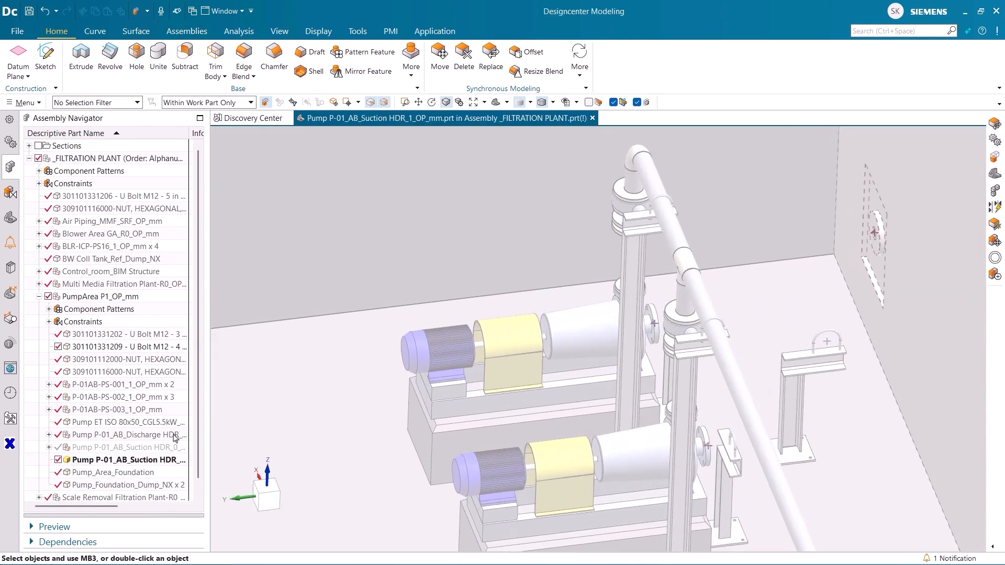
Step: Switch to the Mechanical Routed System Designer application for the suction header part
left_click(435, 31)
left_click(568, 58)
left_click(581, 125)
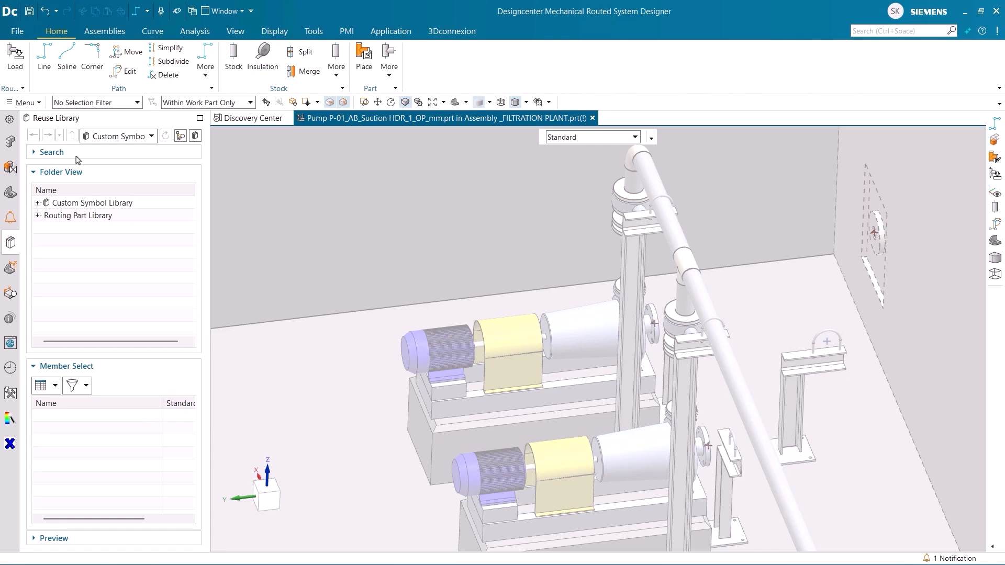
Step: Start a line path with specified stock BW_Pipe_DN100 from the DIN-BW-PIPE folder of the routing part library
left_click(45, 63)
scroll(345, 450, "down", 5)
left_click(342, 427)
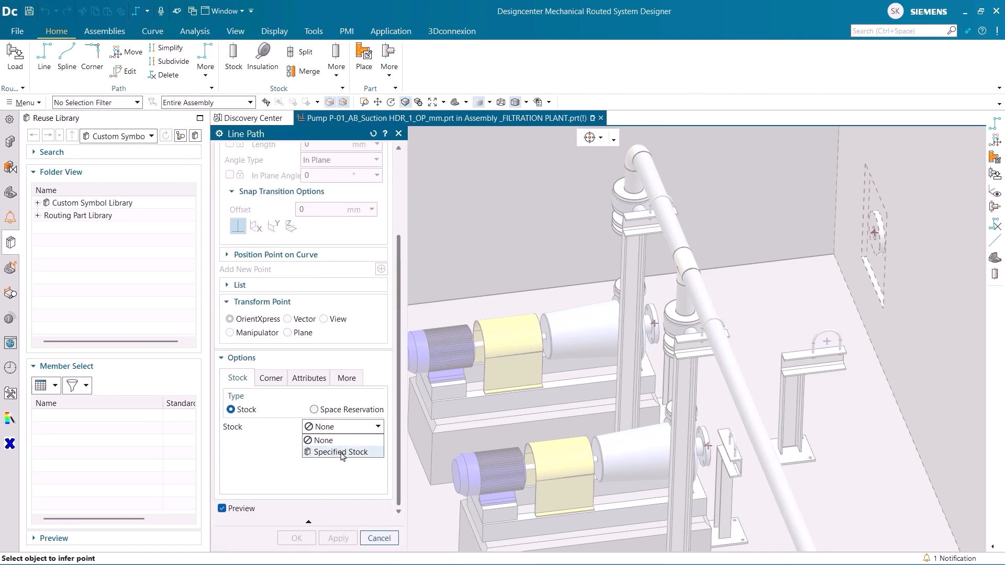
left_click(342, 452)
left_click(38, 216)
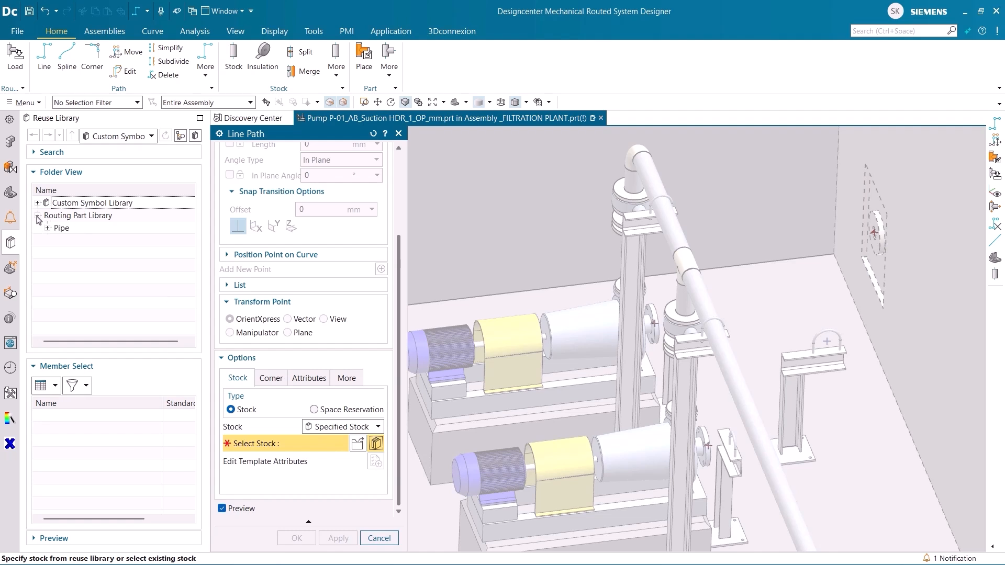
left_click(48, 228)
left_click(76, 240)
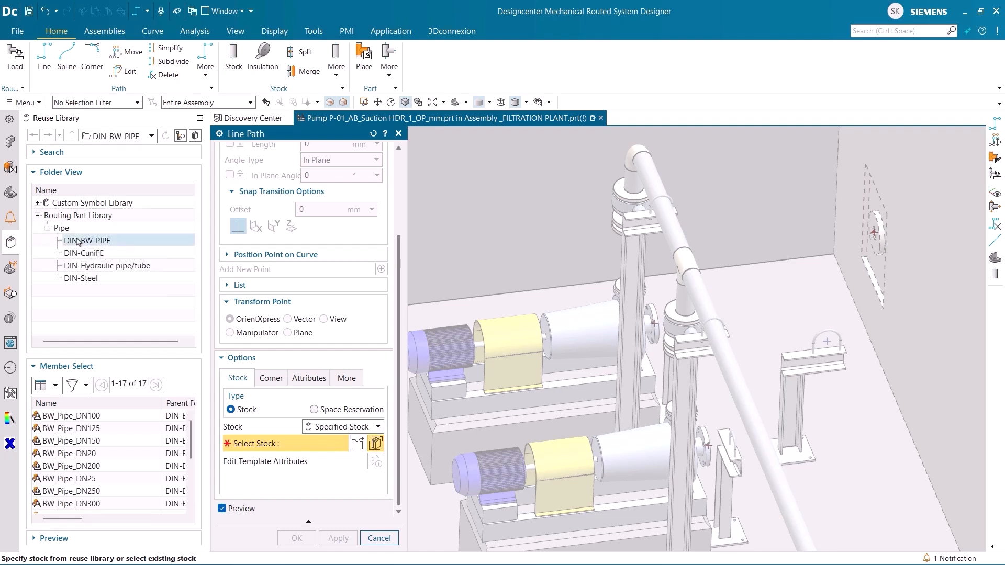
left_click(89, 417)
Step: Set the line path's corners to bends with a ratio to diameter of 2
left_click(271, 378)
double_click(345, 450)
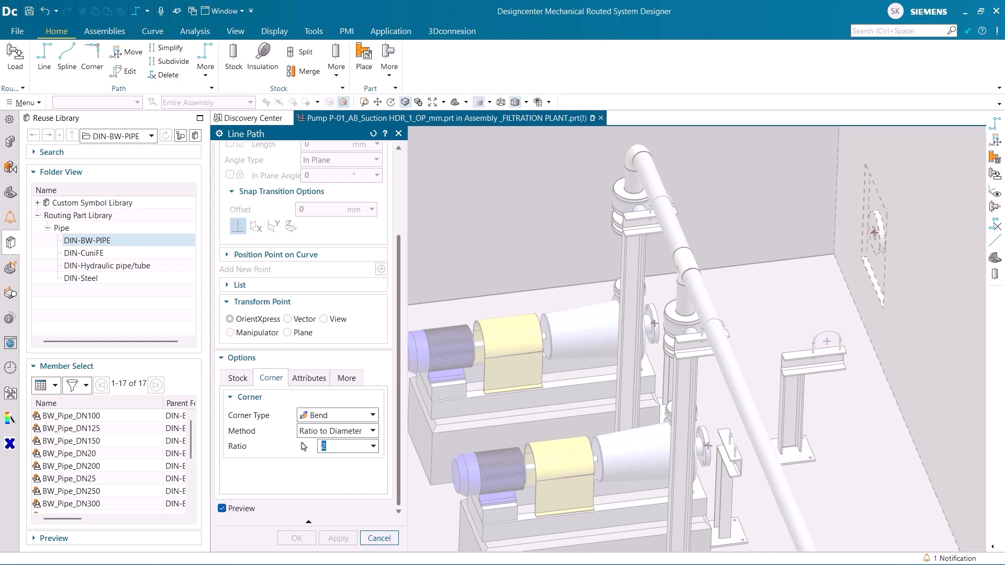
key("Return")
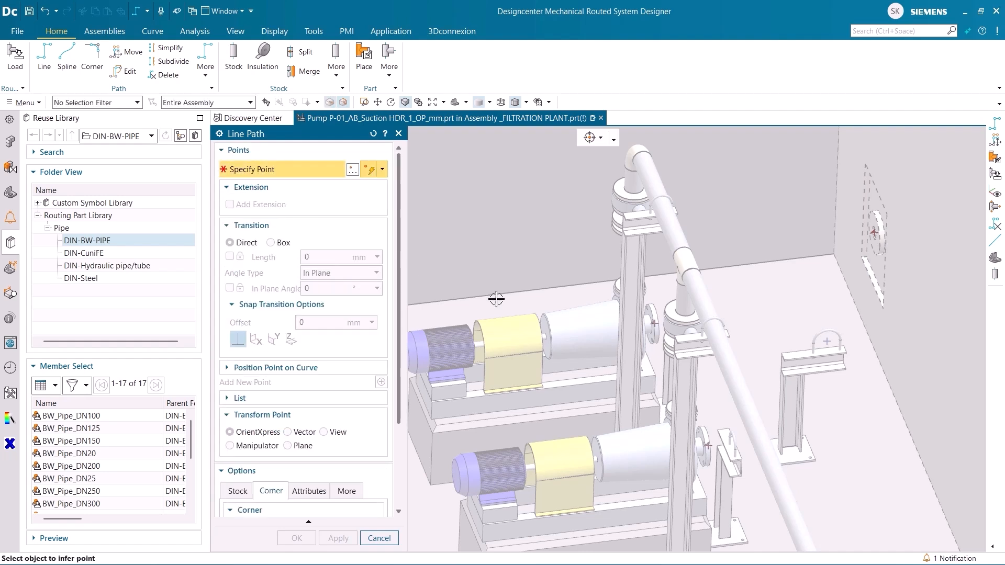
Step: Route the pipe from the wall flange port through two corners to the rear pump's suction port
left_click(869, 231)
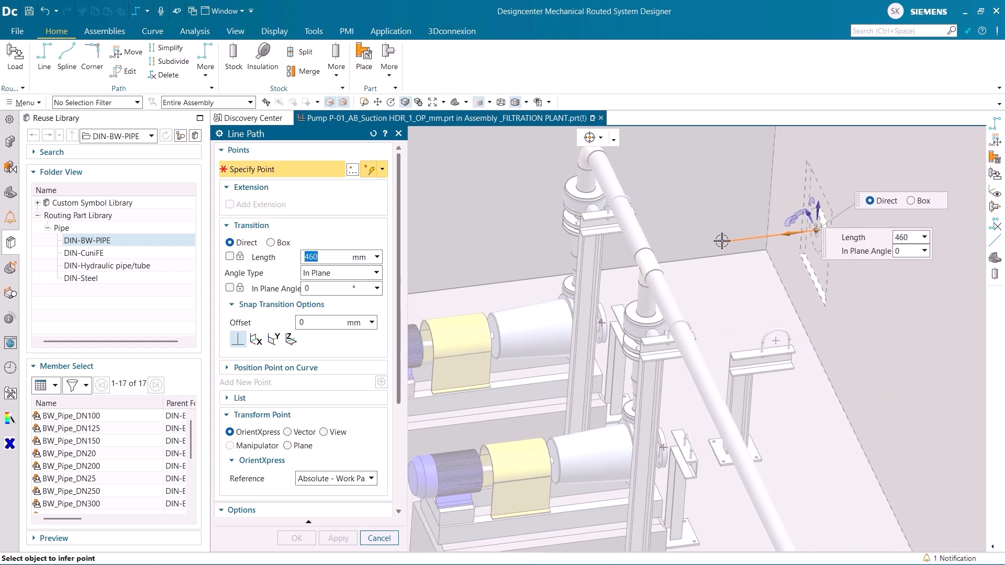
left_click(718, 241)
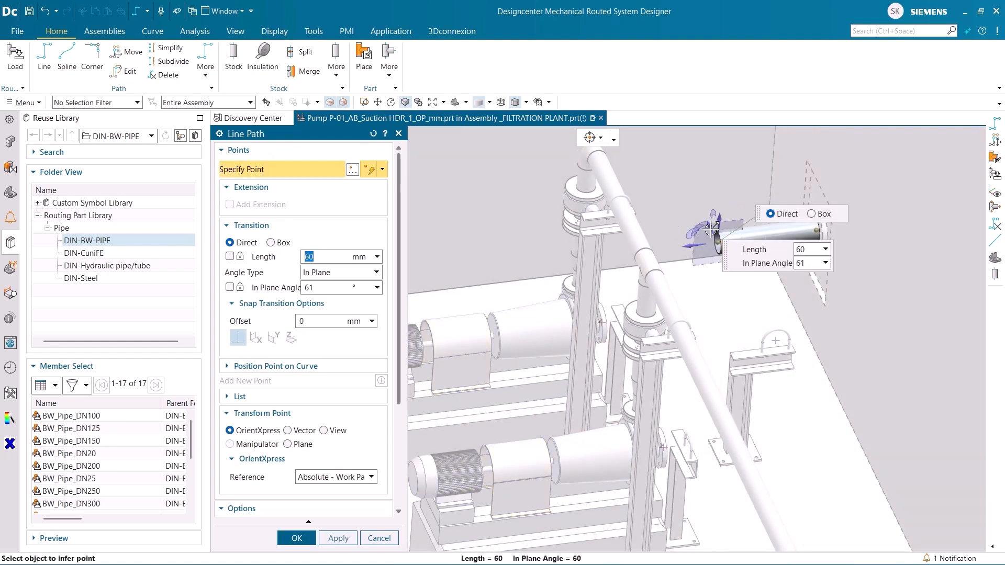
left_click(710, 180)
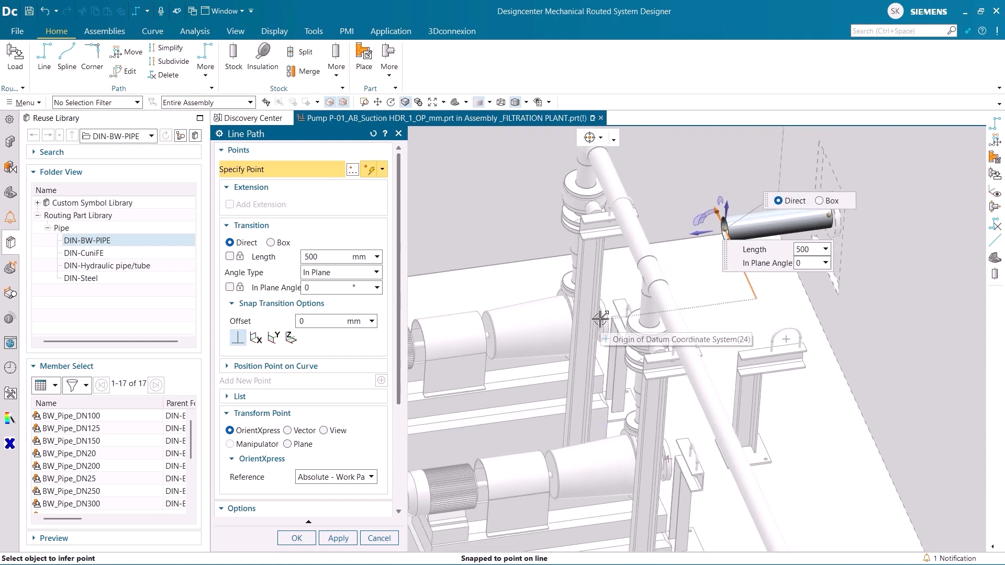
left_click(759, 301)
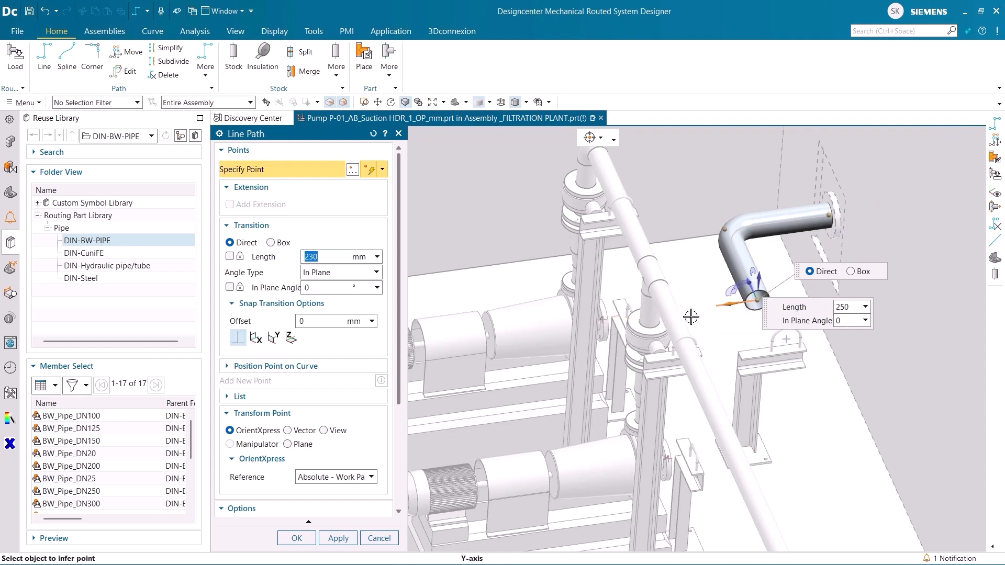
left_click(590, 331)
left_click(297, 538)
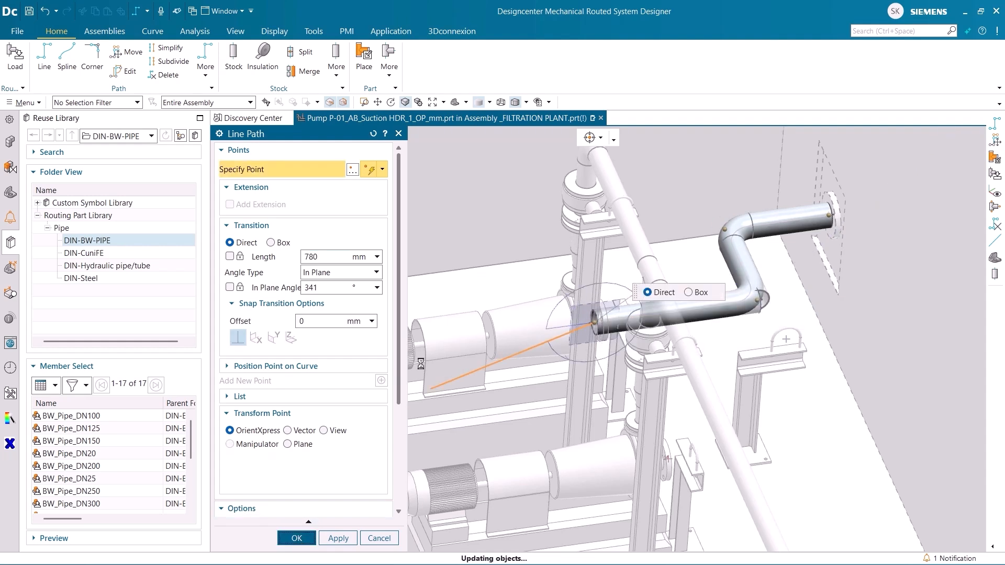
left_click(368, 378)
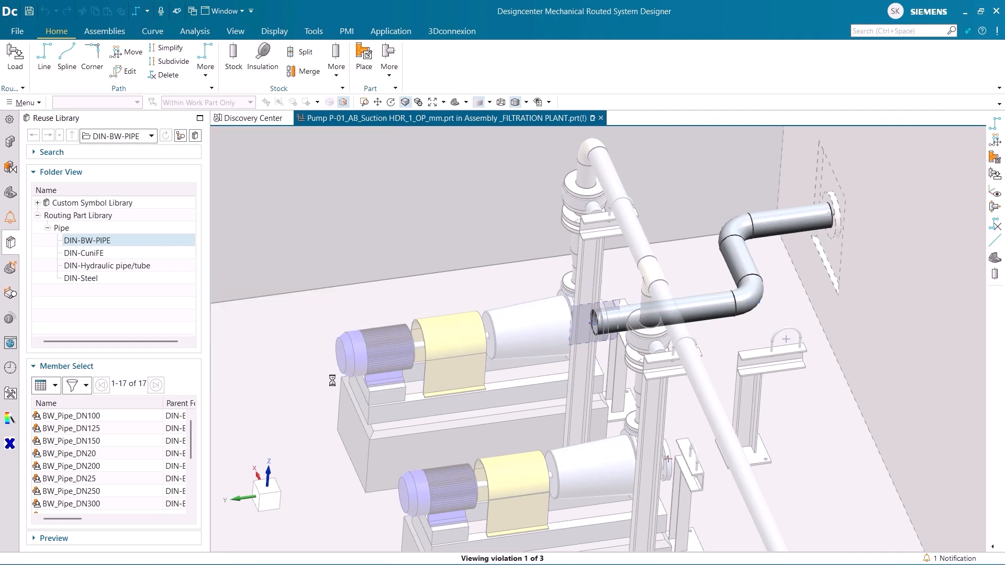
Step: Examine the pipe stock component listed under Pump P-01_AB_Suction HDR_1_OP_mm in the assembly structure
left_click(12, 143)
left_click(49, 461)
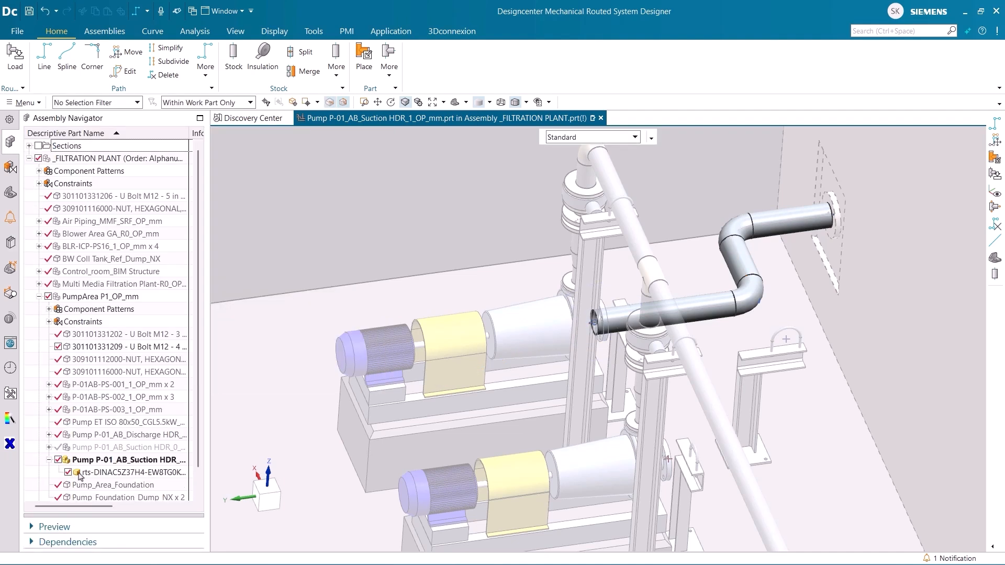
left_click(86, 473)
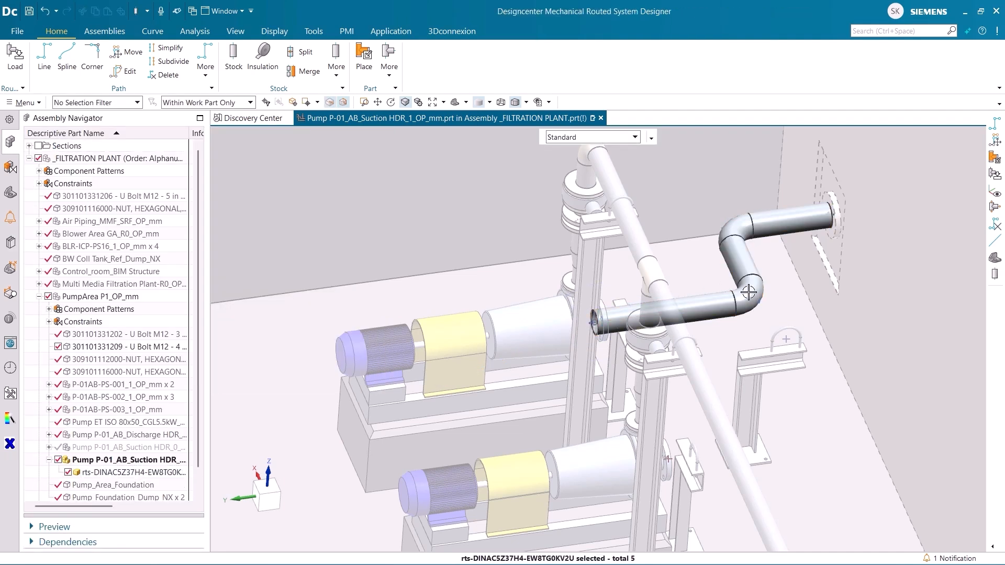
Step: Try moving the middle pipe run by 30 mm along Y, cancel the move and undo the routed pipe
left_click(749, 295)
left_click(769, 277)
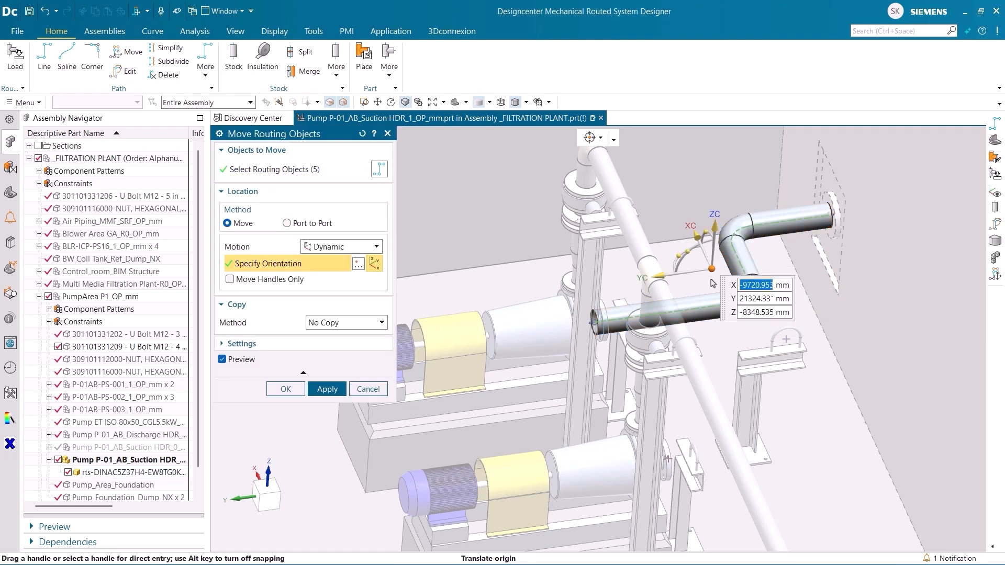
left_click_drag(649, 277, 696, 287)
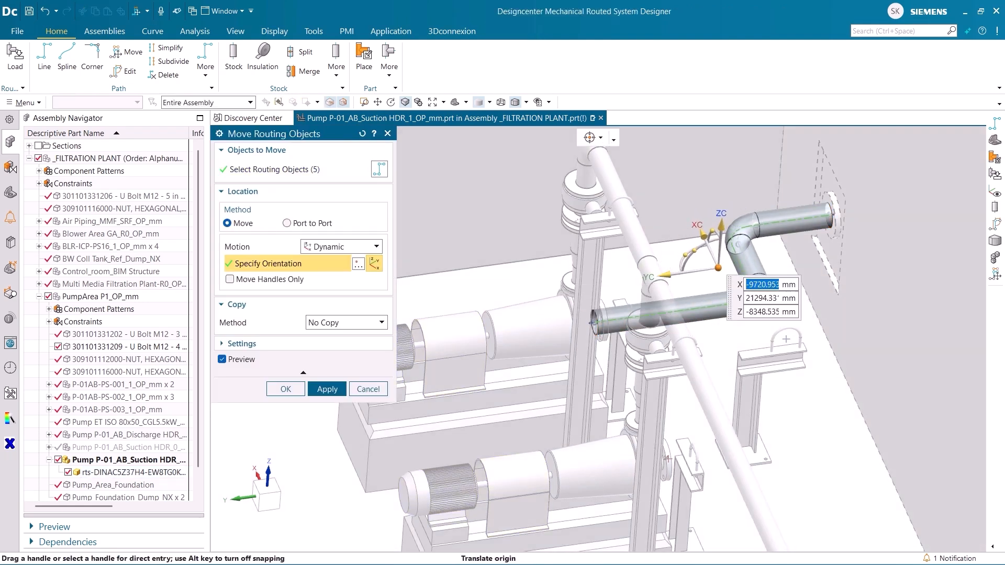
key("Escape")
key("ctrl+z")
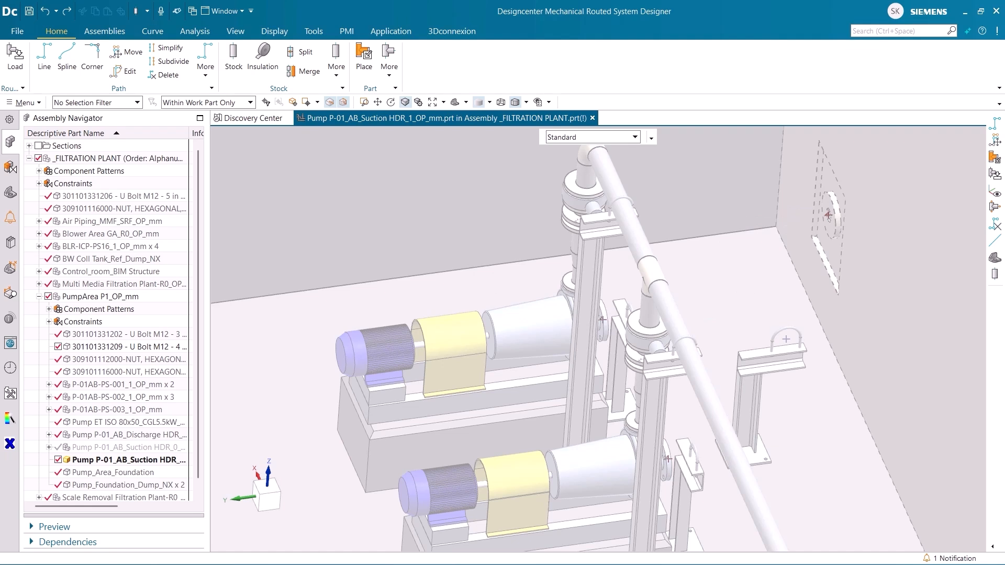
Step: Create a line path without stock from the wall port to the rear pump's suction port, with a 500 mm cross run and a 758 mm final run
left_click(44, 55)
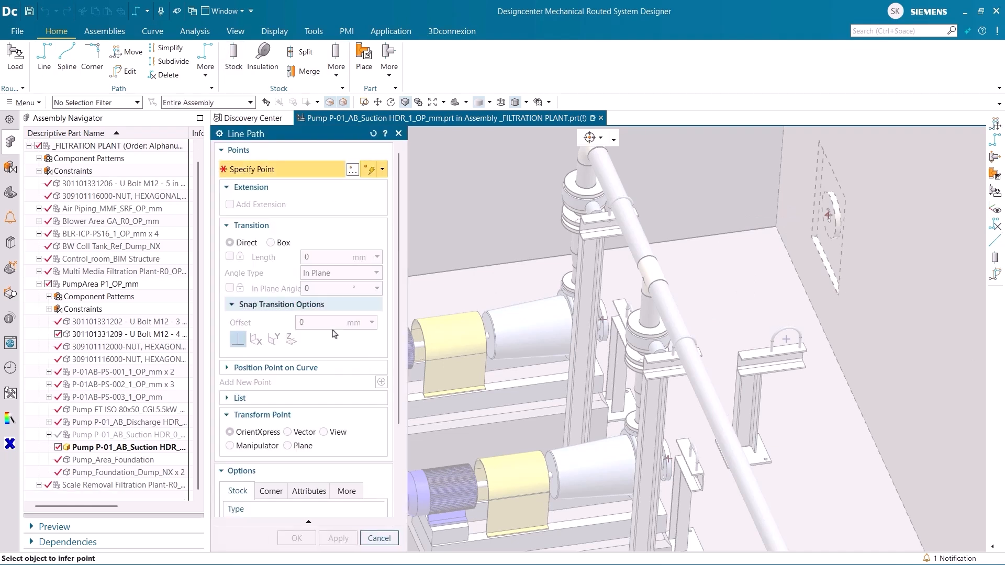
scroll(334, 333, "down", 3)
scroll(317, 404, "up", 3)
left_click(829, 215)
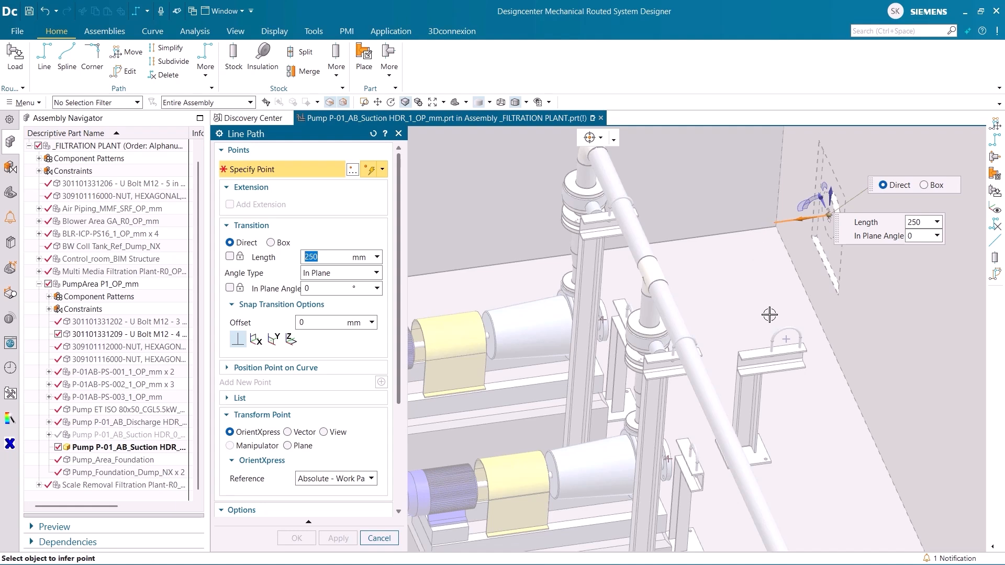
left_click(735, 223)
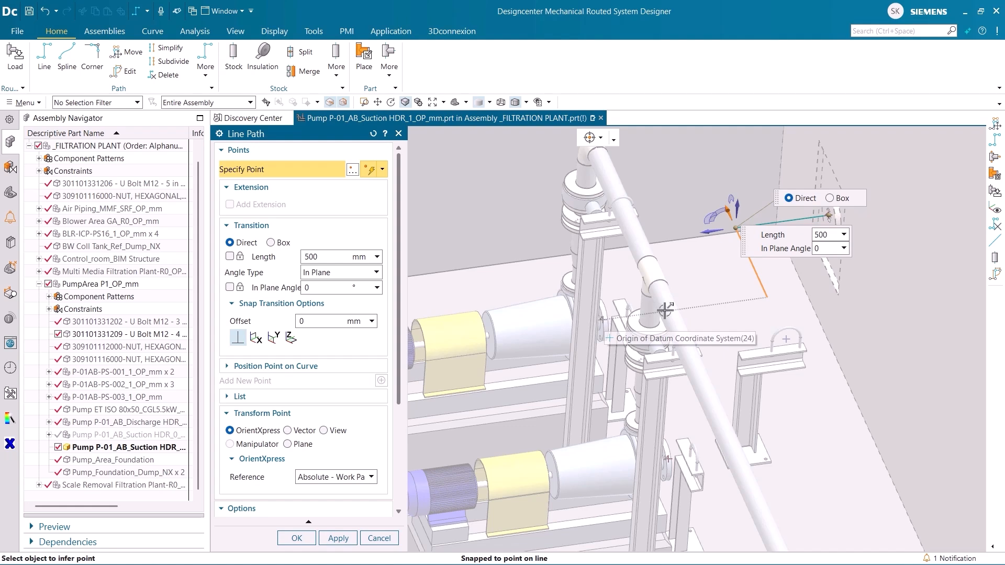
left_click(767, 298)
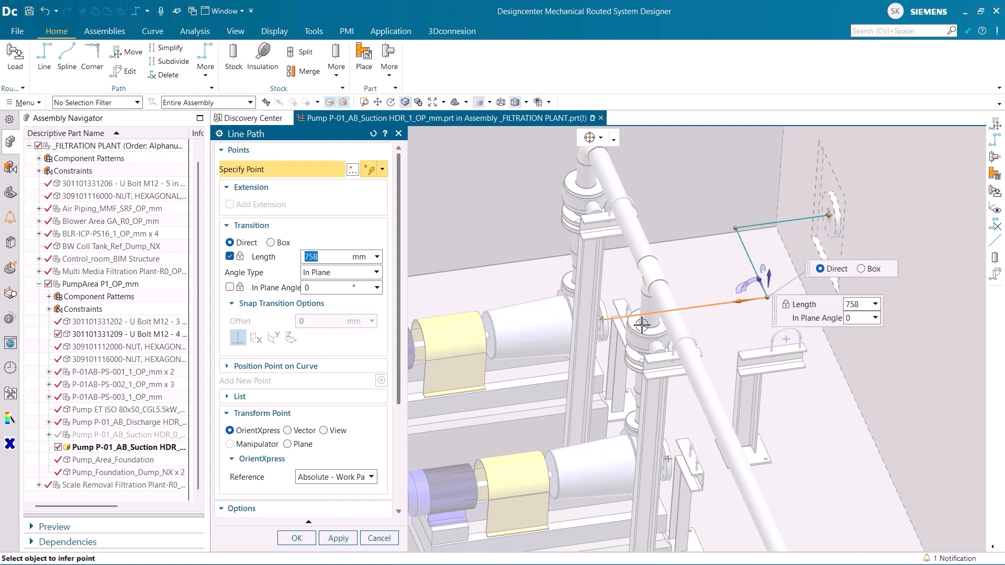
left_click(655, 313)
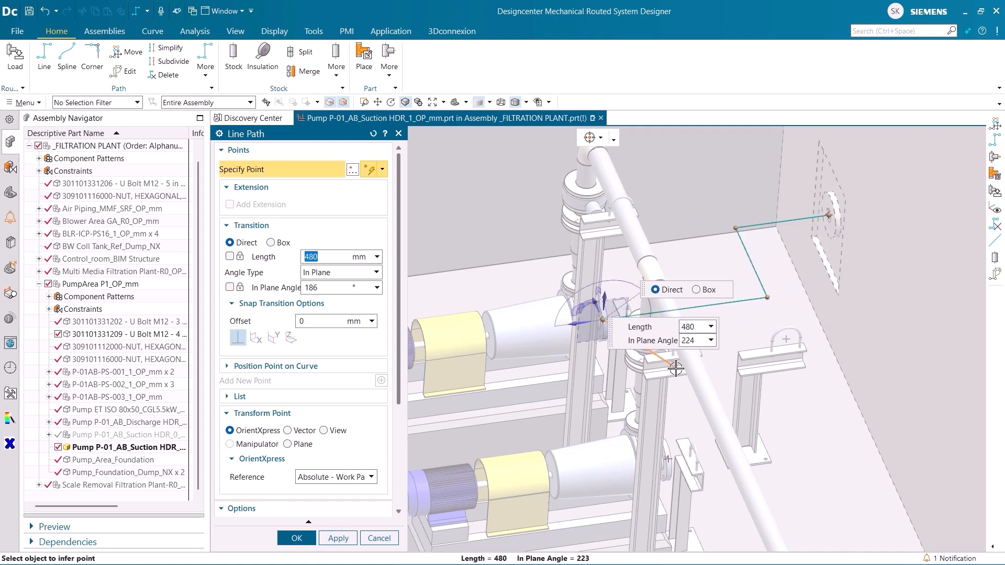
left_click(338, 538)
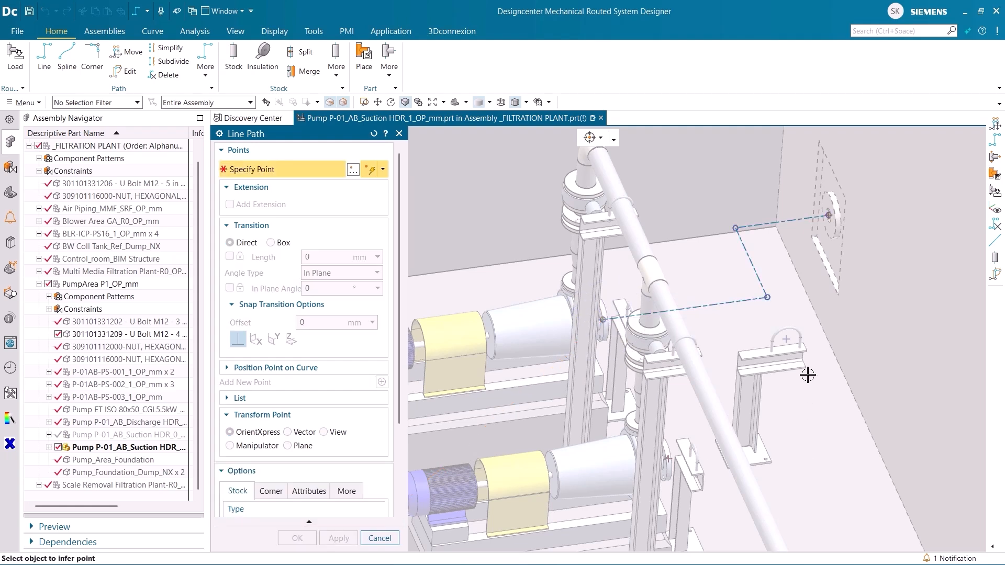
Step: Add a branch line path from the header's second corner to the front pump's suction port, with a final run of about 748 mm
left_click(767, 297)
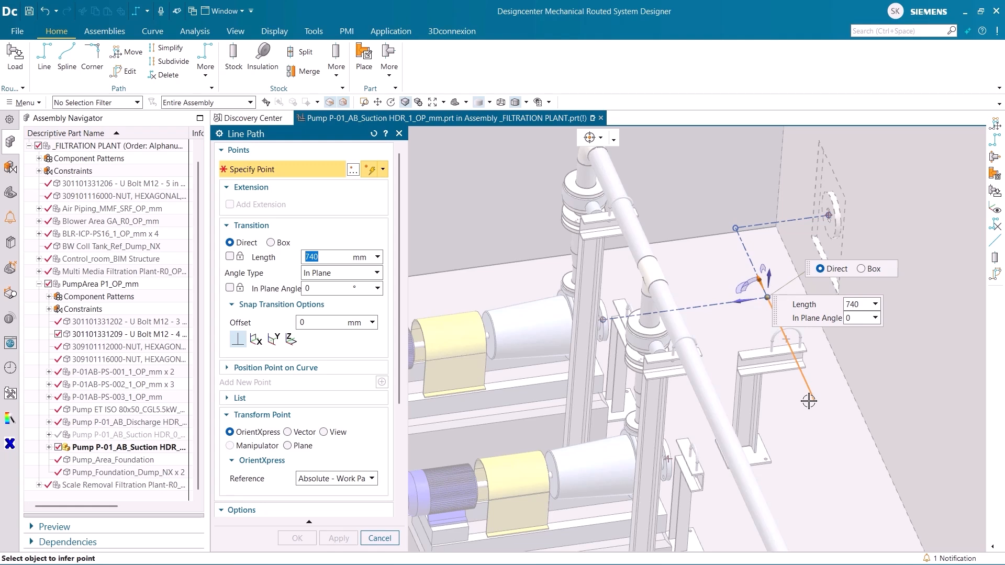
left_click(828, 437)
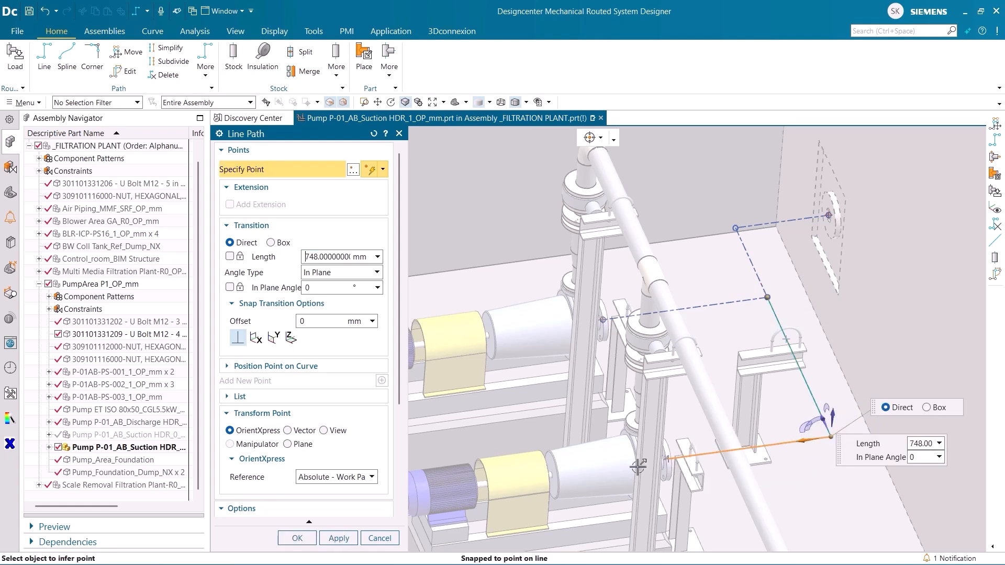
left_click(338, 538)
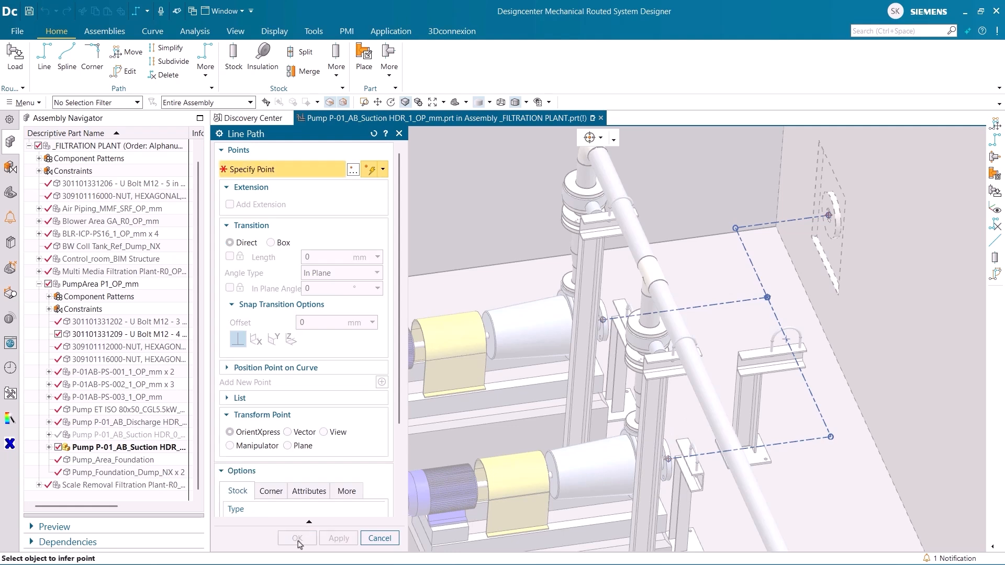
left_click(378, 538)
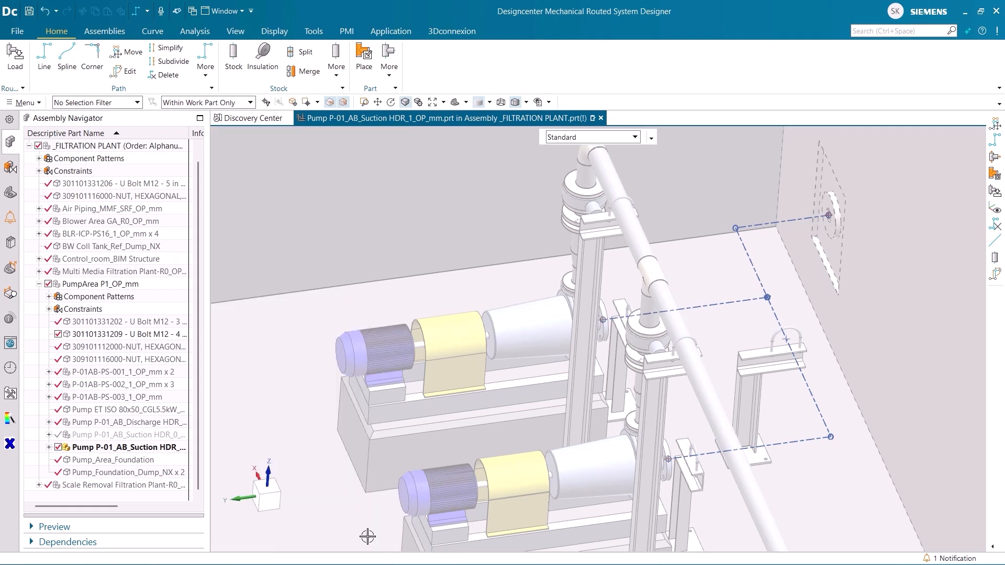
Step: Examine the line path components listed under Pump P-01_AB_Suction HDR_1_OP_mm in the assembly structure
left_click(48, 447)
left_click(77, 459)
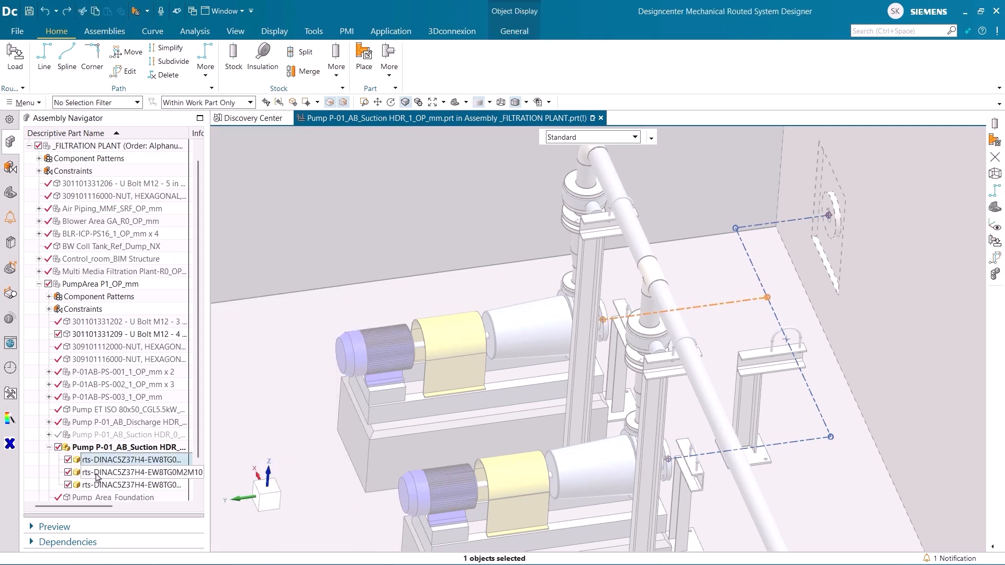
left_click(37, 476)
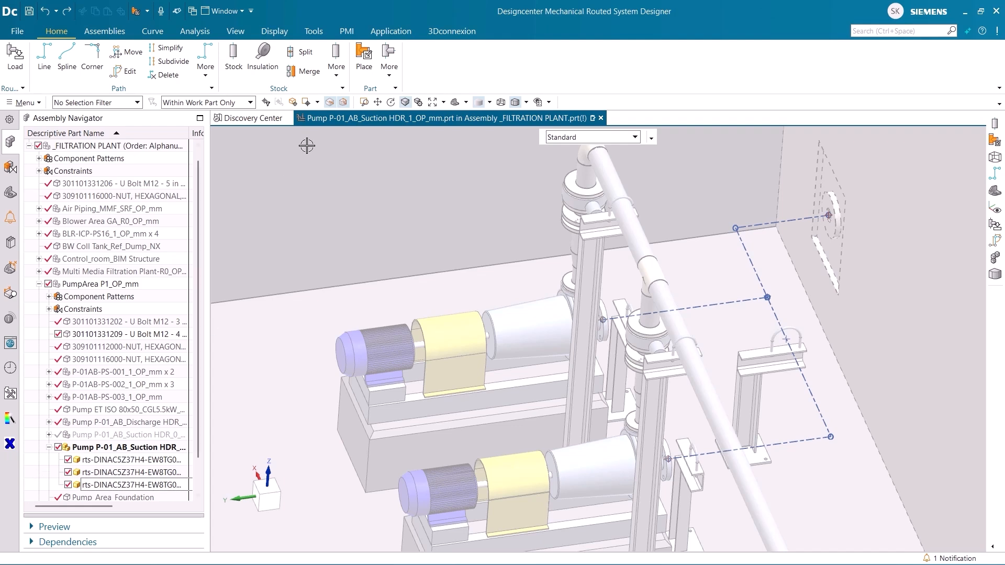
Step: Choose Butterfly_valve_DIN558_DN100 from the wafer type butterfly valves in the routing part library as the part to place
left_click(364, 58)
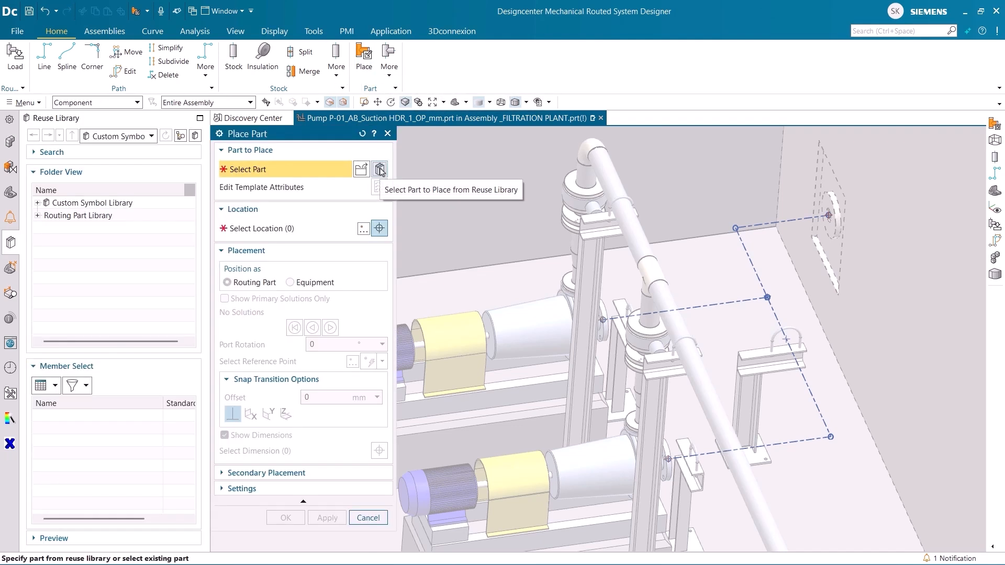
left_click(379, 169)
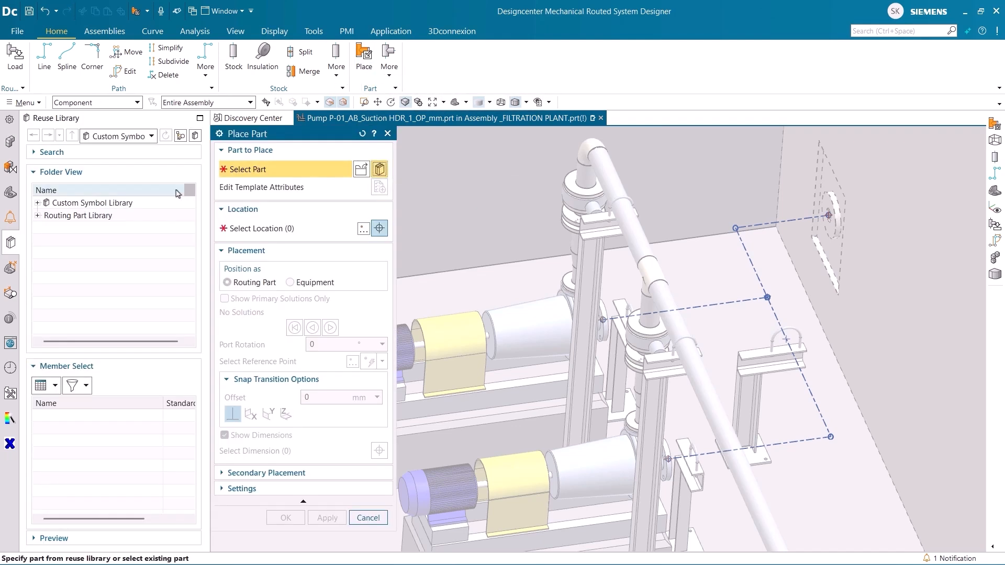
left_click(37, 215)
left_click(37, 216)
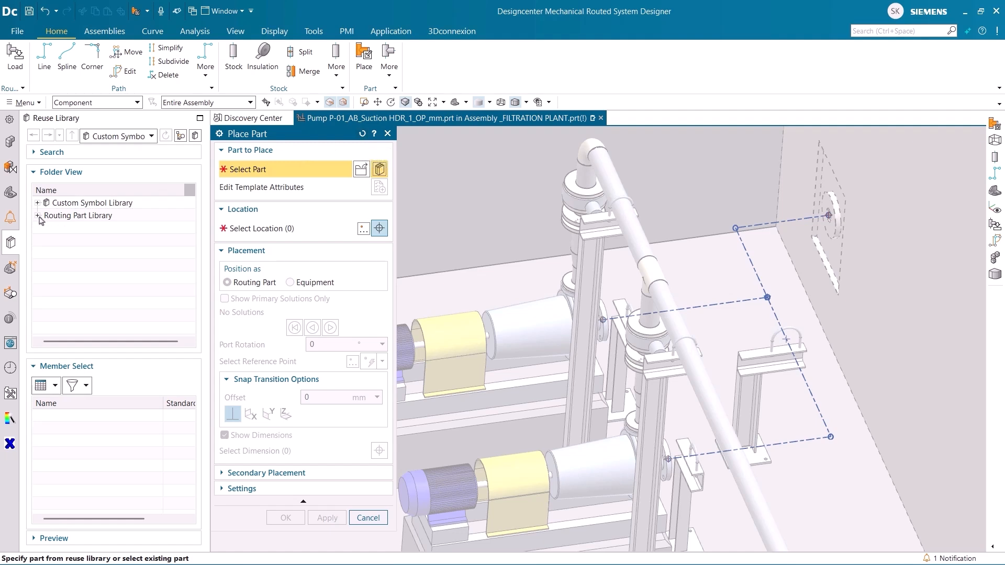
left_click(37, 216)
left_click(47, 229)
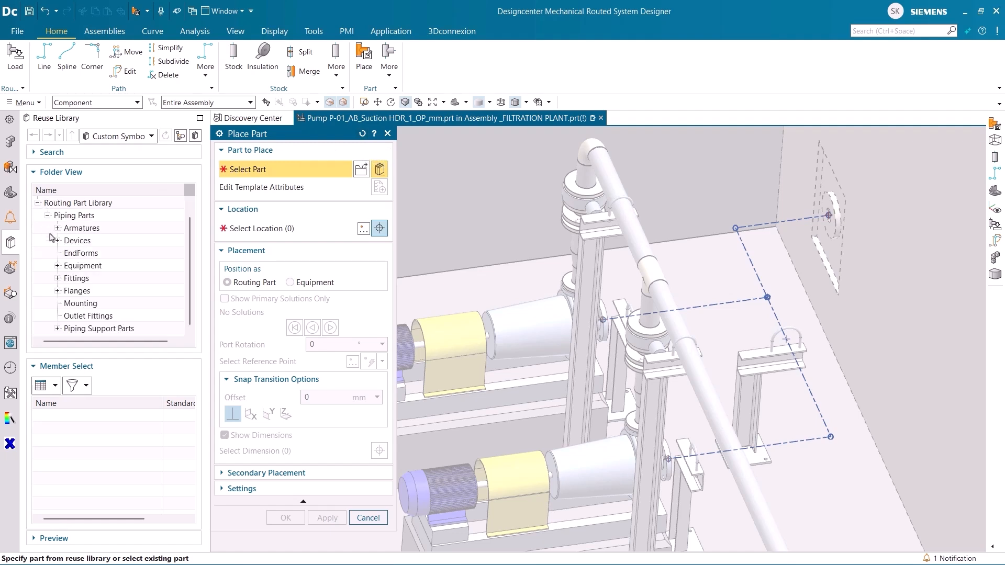
left_click(58, 241)
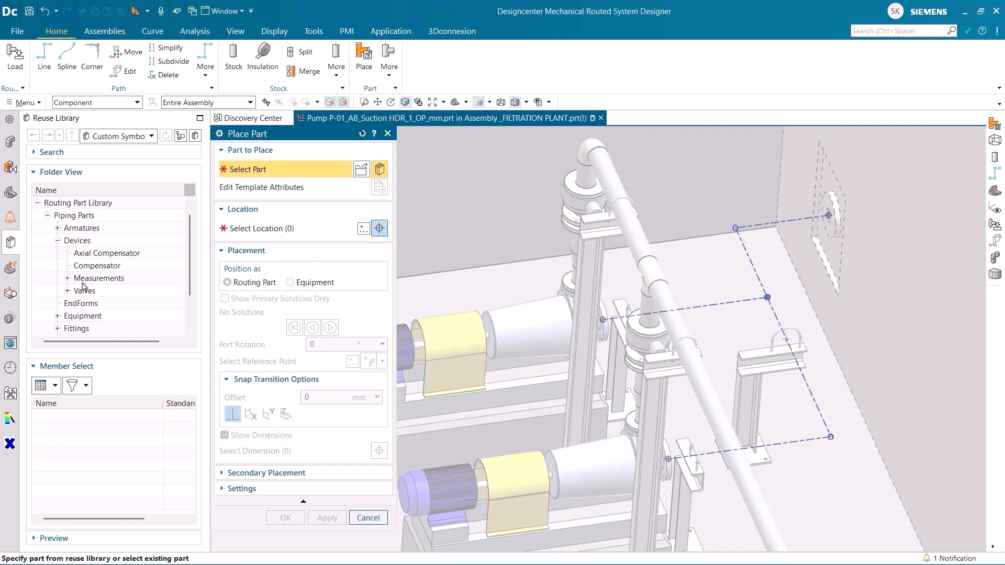
left_click(68, 291)
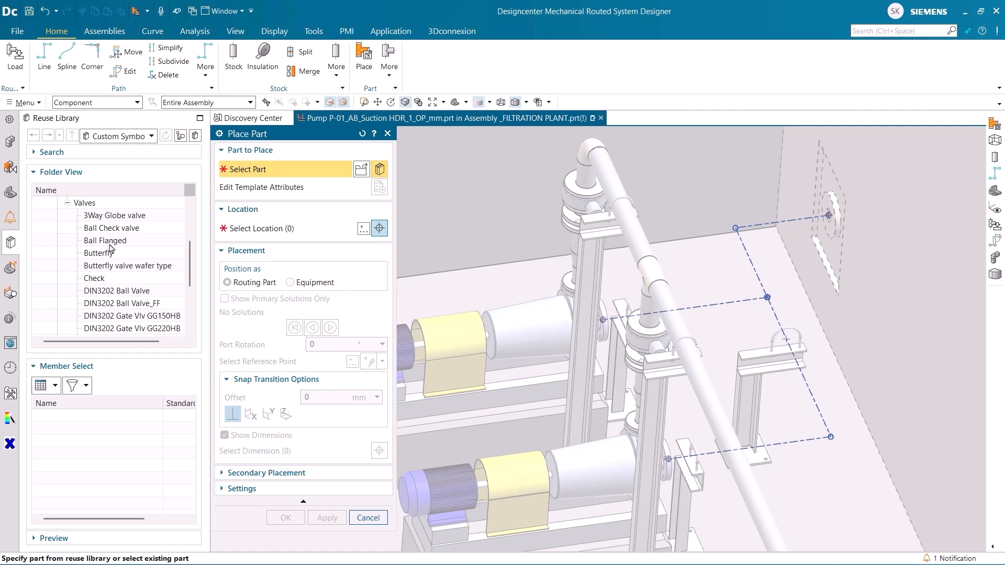
left_click(115, 268)
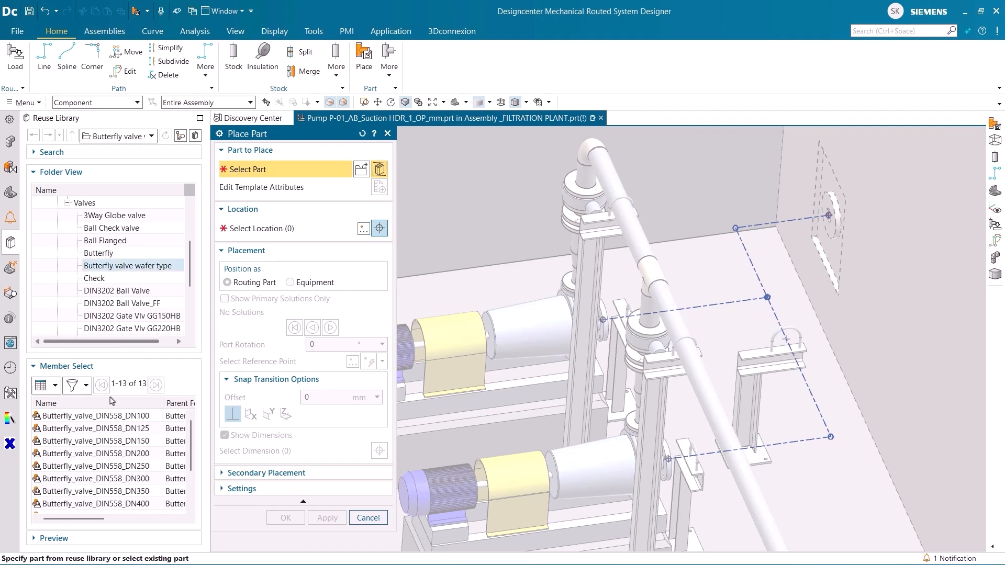
left_click(97, 417)
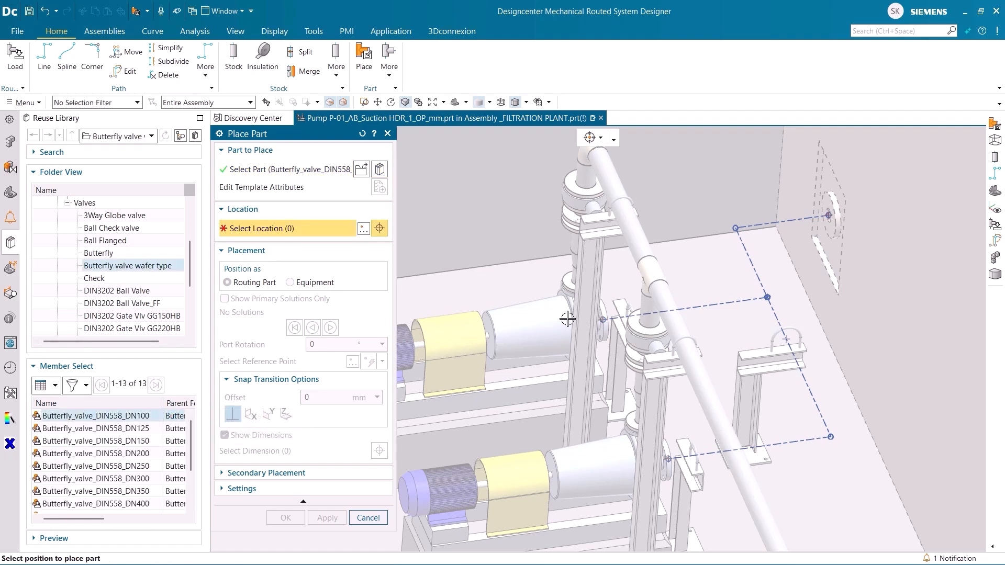
Step: Place the DN100 butterfly valve midway on the rear pump's branch at a path length of about 335 mm and another on the front pump's branch
left_click(694, 307)
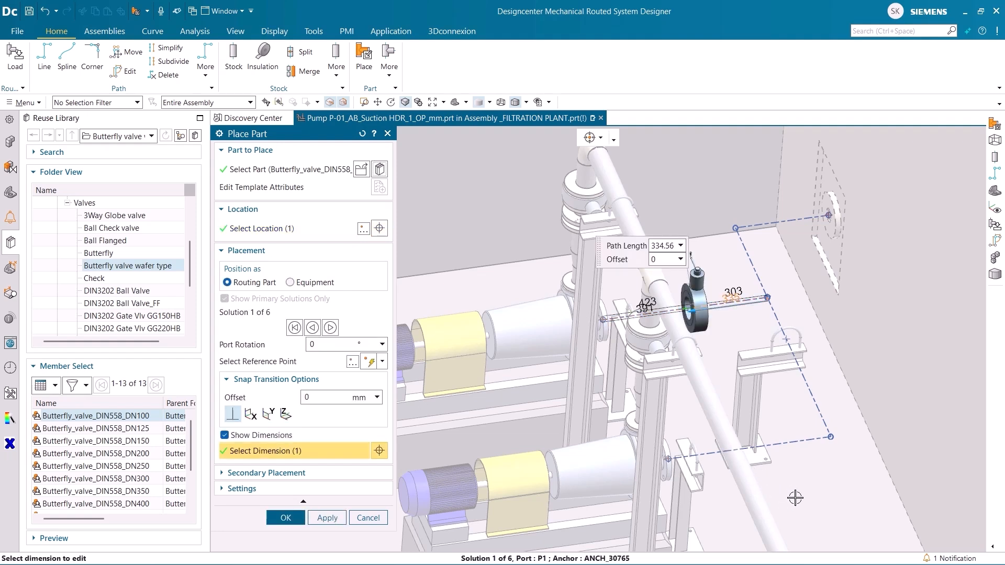
left_click(326, 519)
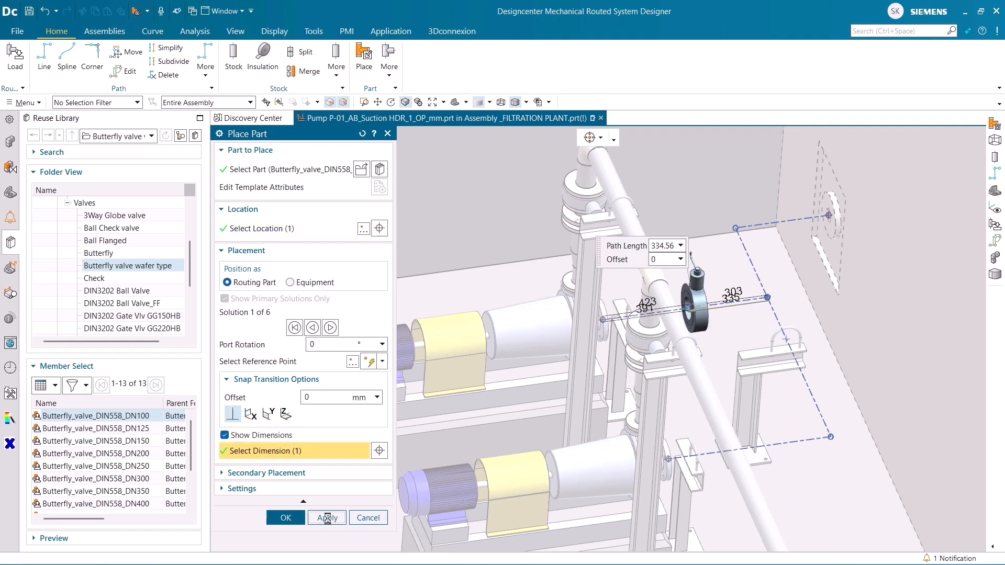
left_click(760, 445)
middle_click(398, 198)
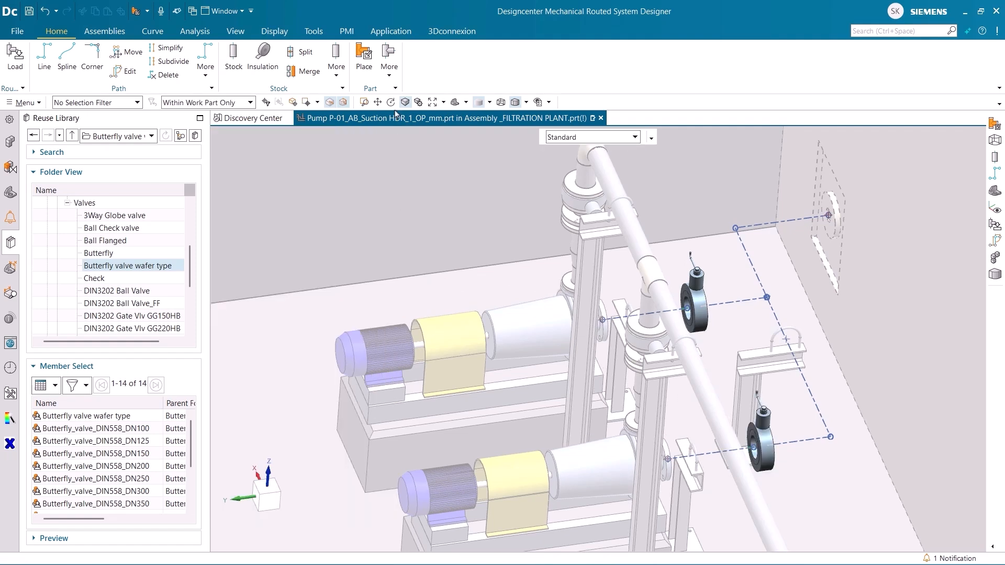
Step: Place a Ring DIN 2573 ND 6 flange FLG_6_100 on the rear valve's pump-side port, using the second placement solution
left_click(365, 57)
left_click(379, 169)
left_click(67, 202)
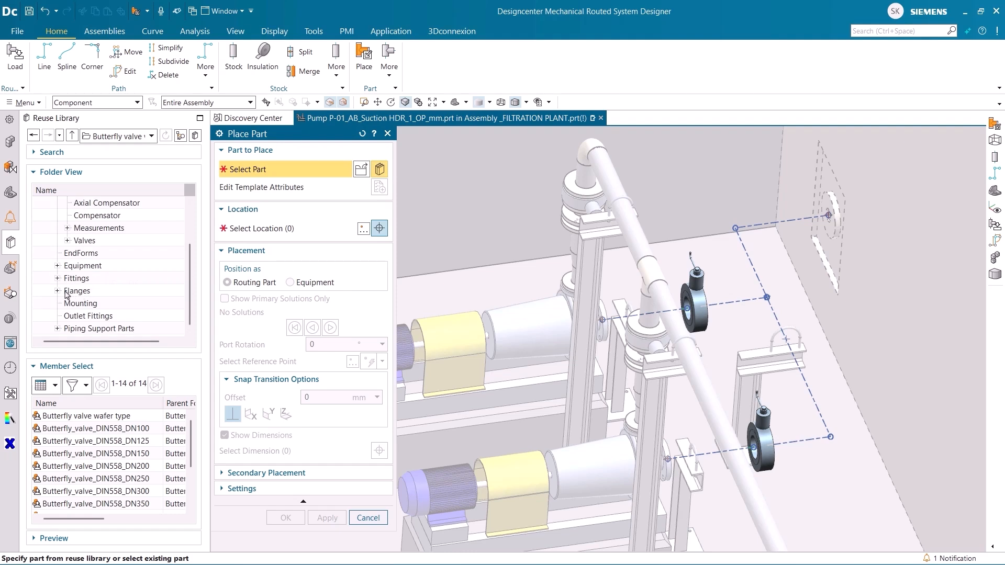
left_click(58, 291)
left_click(86, 241)
left_click(70, 428)
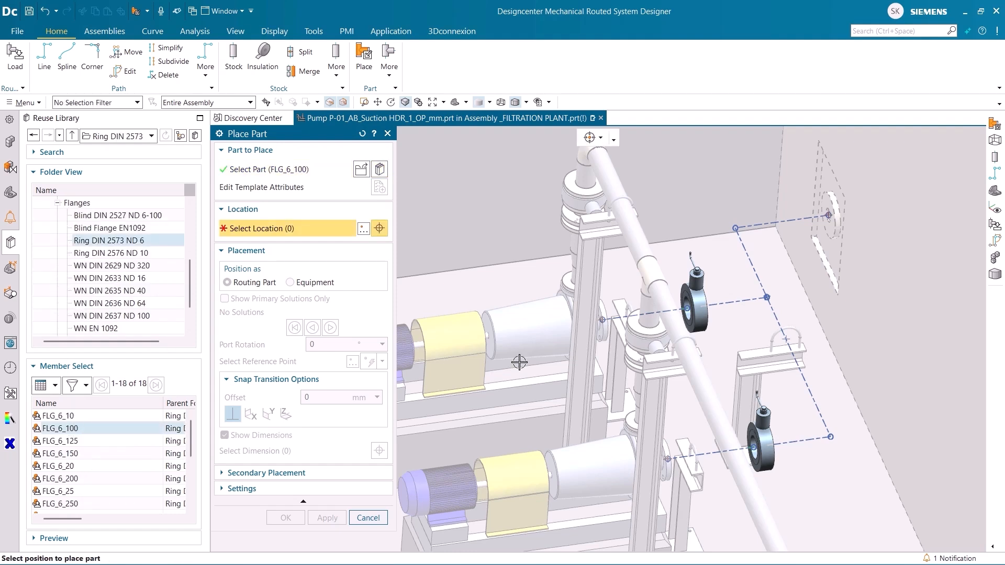
left_click(690, 310)
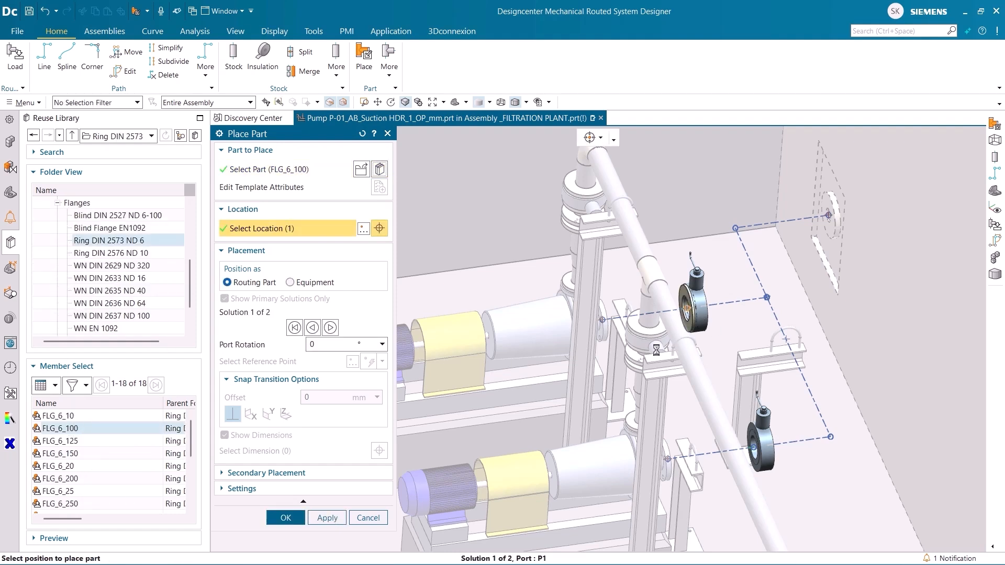
left_click(330, 327)
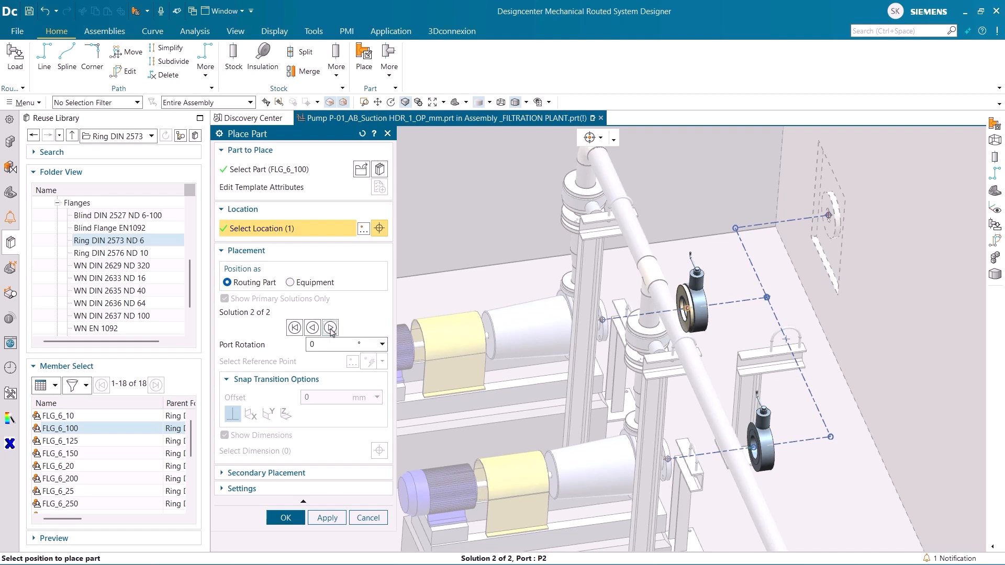
left_click(327, 518)
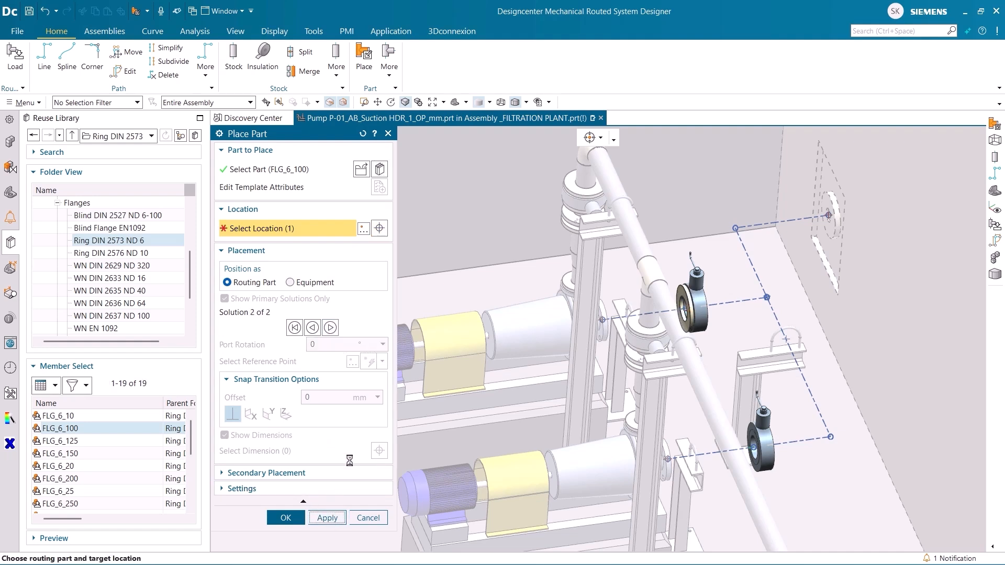
Step: Place another FLG_6_100 flange on the front valve's pump-side port, using the second placement solution
left_click(752, 446)
left_click(329, 328)
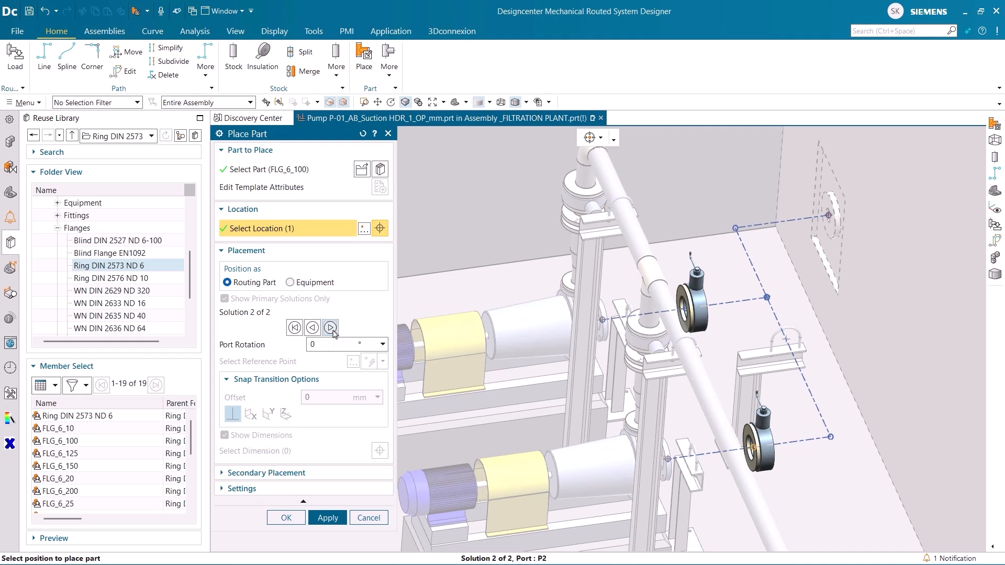
left_click(328, 518)
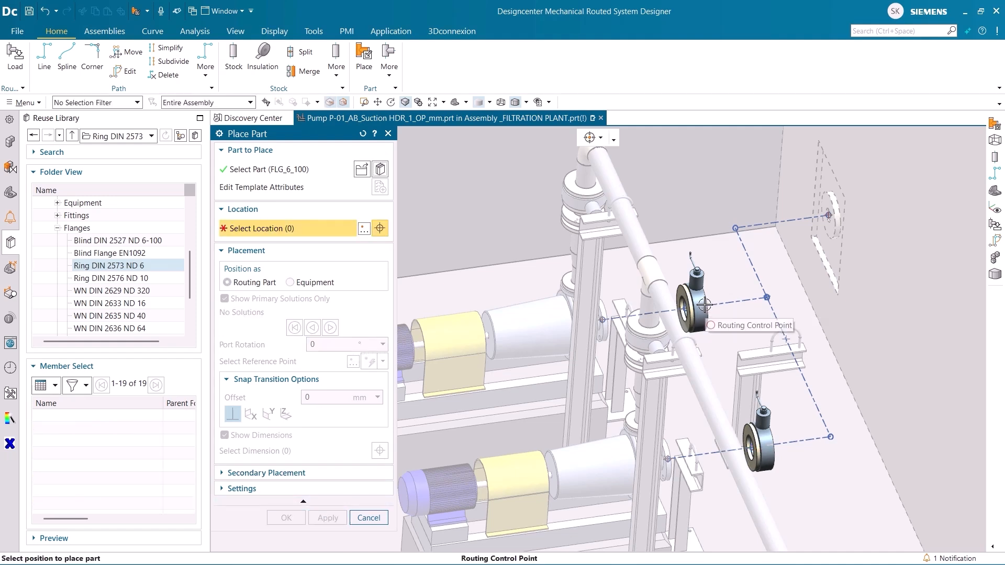
Step: Place FLG_6_100 flanges on the header-side ports of both valves and at the wall port
left_click(714, 312)
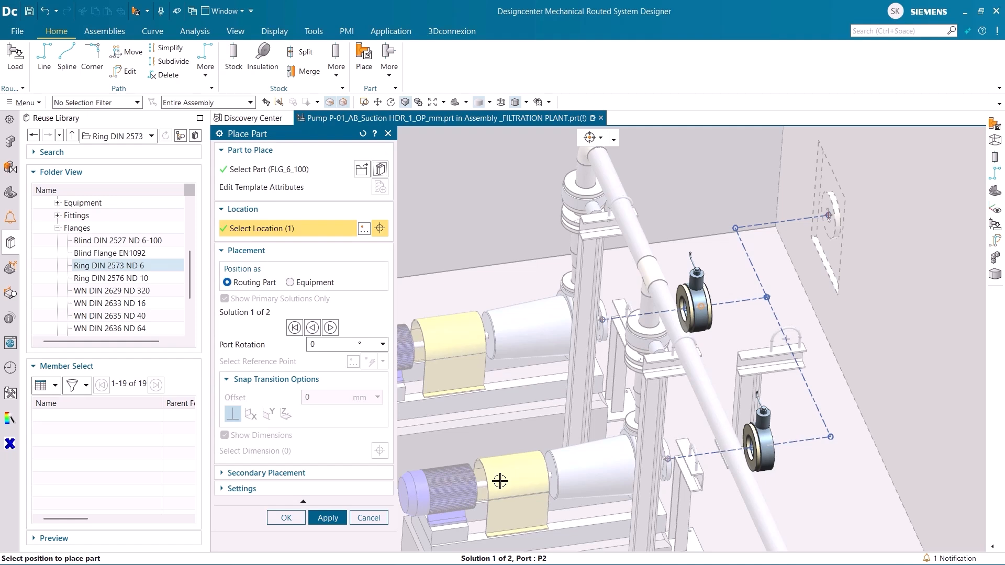
left_click(328, 517)
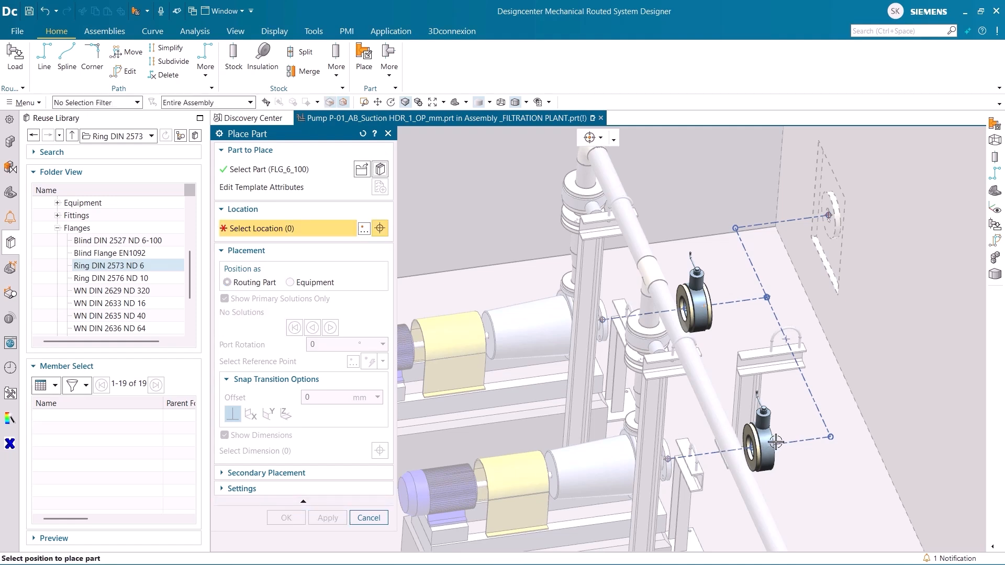
left_click(773, 455)
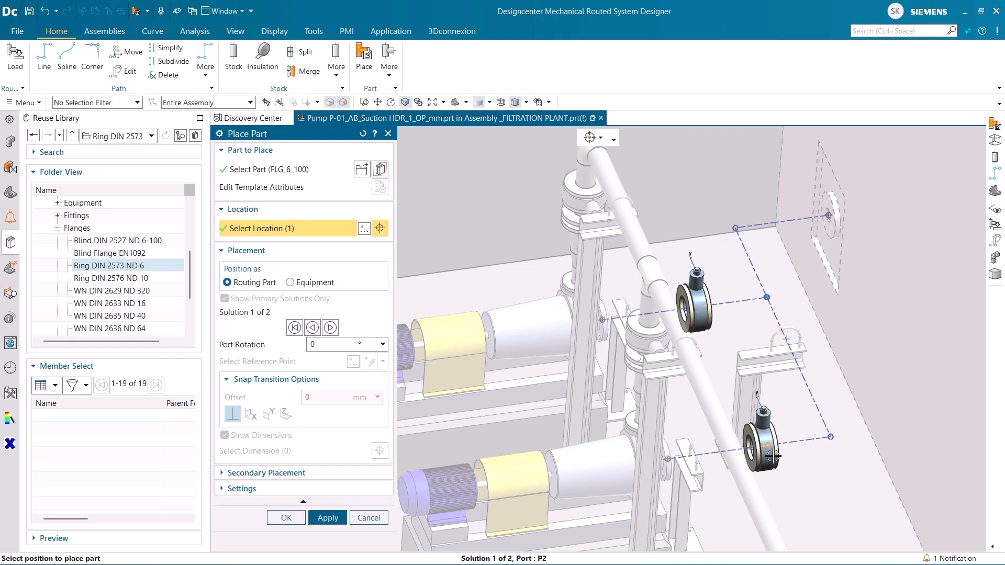
left_click(328, 518)
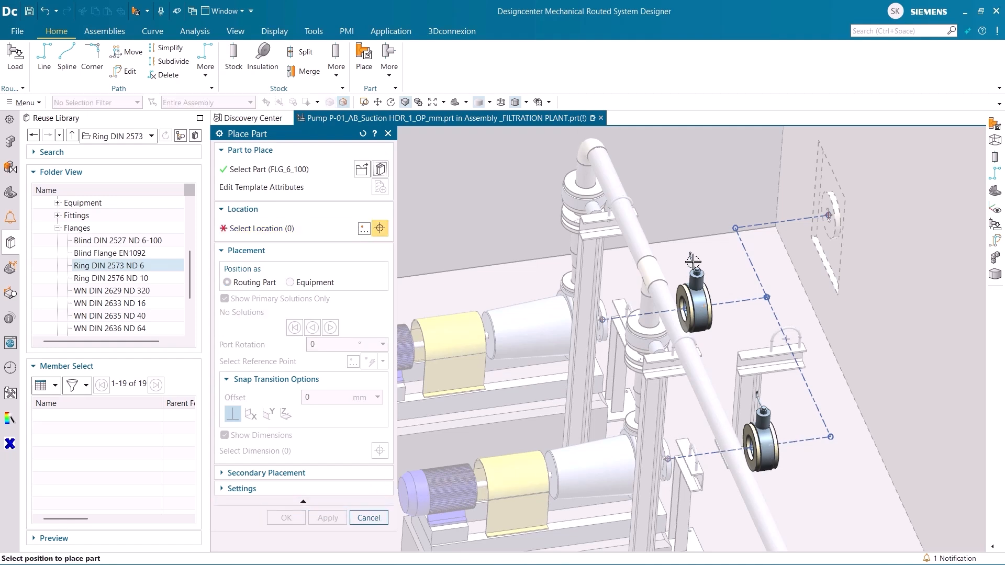
left_click(826, 216)
left_click(327, 517)
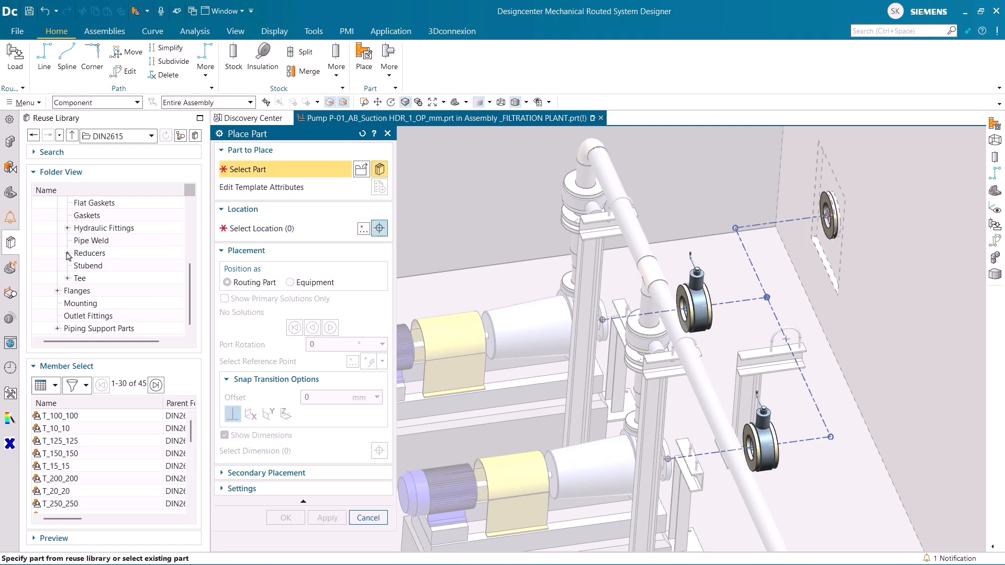
Step: Place concentric DIN2616 reducer RK_114_89_4 between the rear pump and its valve, using the fourth solution at a path length of about 192 mm
left_click(67, 254)
left_click(116, 267)
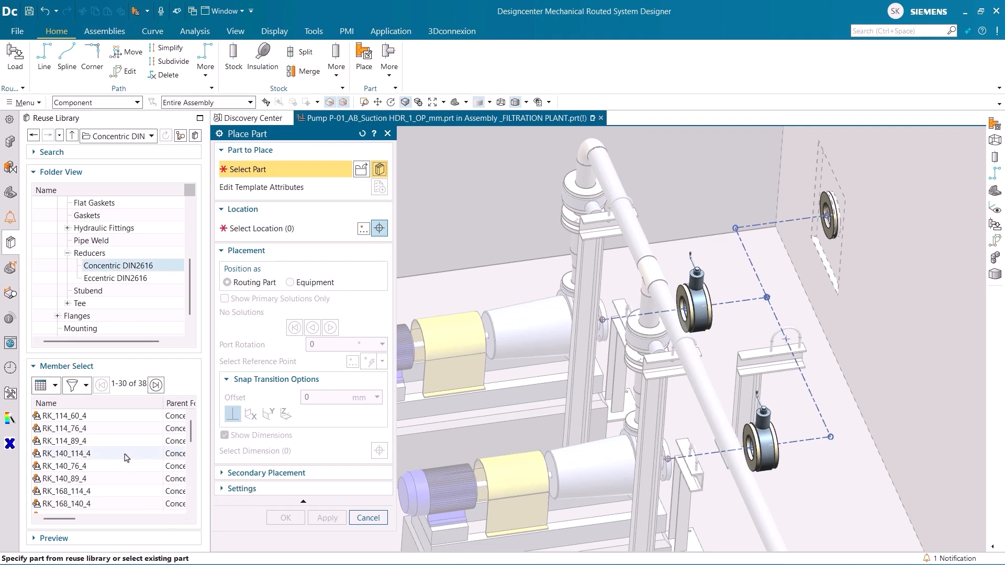
scroll(110, 448, "down", 2)
scroll(108, 446, "up", 2)
left_click(108, 441)
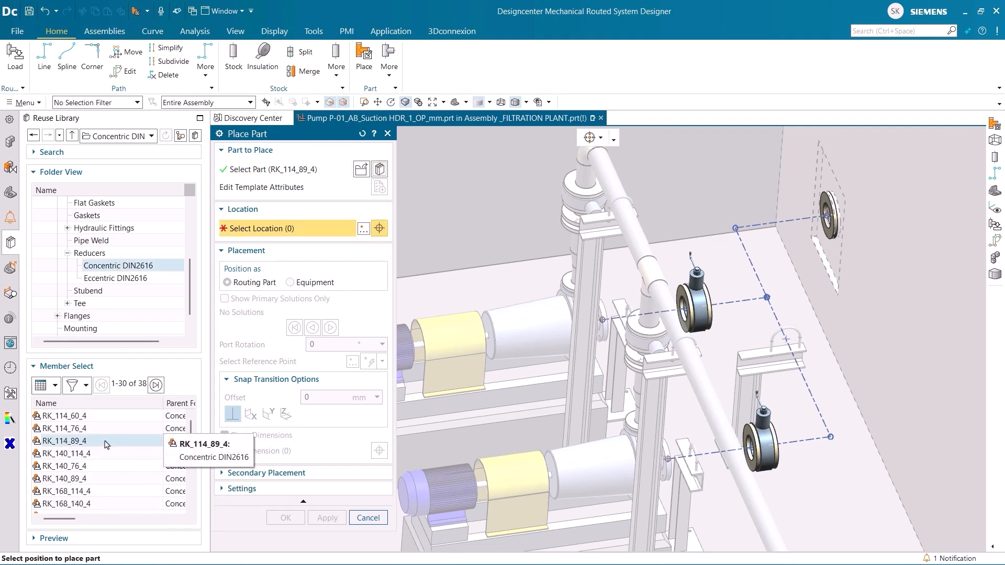
left_click(646, 313)
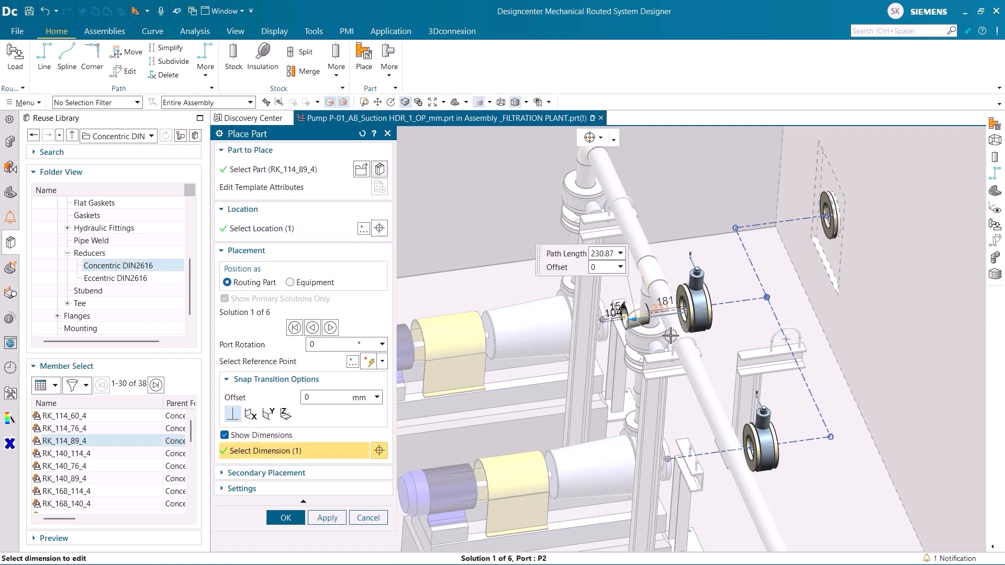
left_click(330, 329)
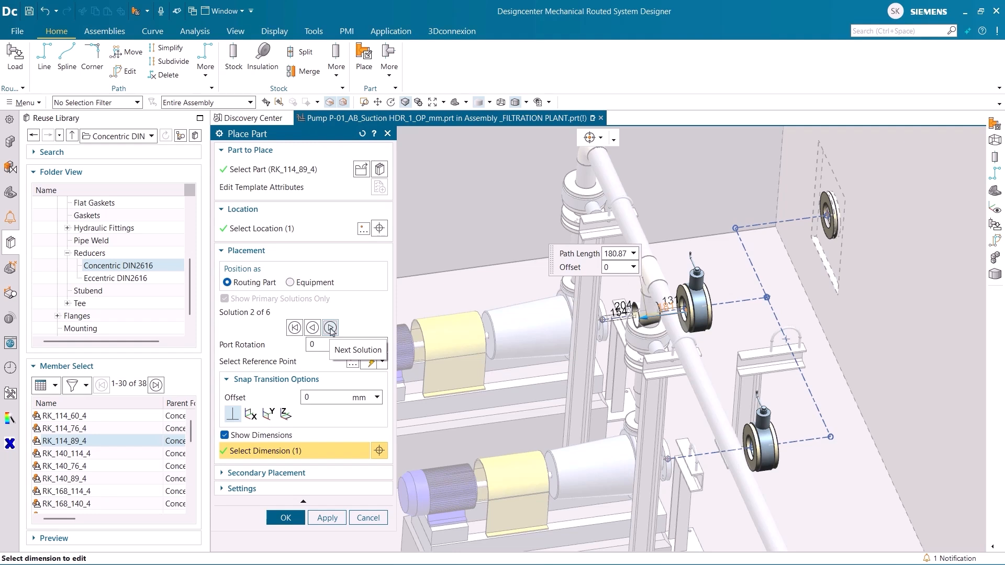
left_click(330, 328)
left_click(330, 329)
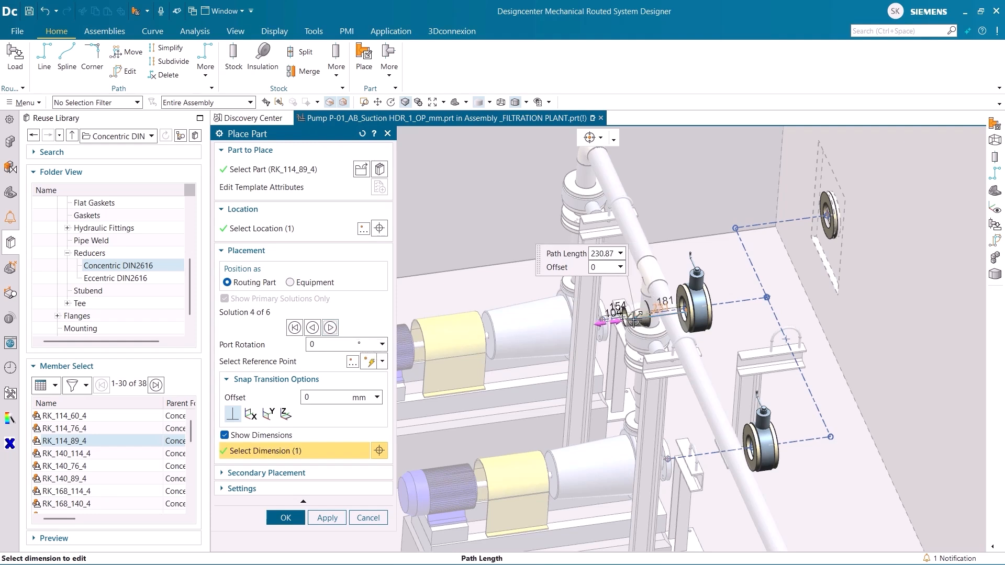
left_click_drag(643, 317, 642, 319)
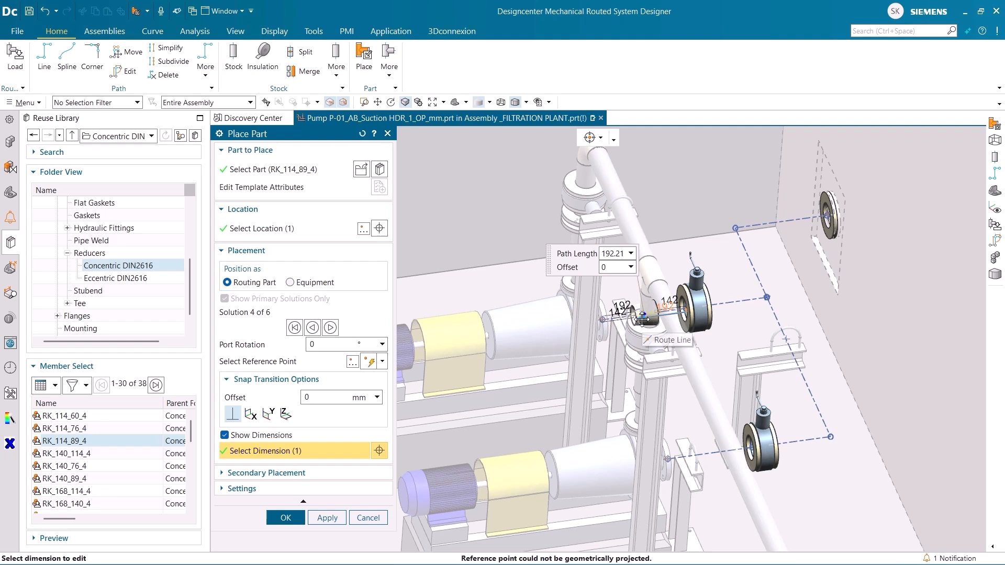
left_click(327, 518)
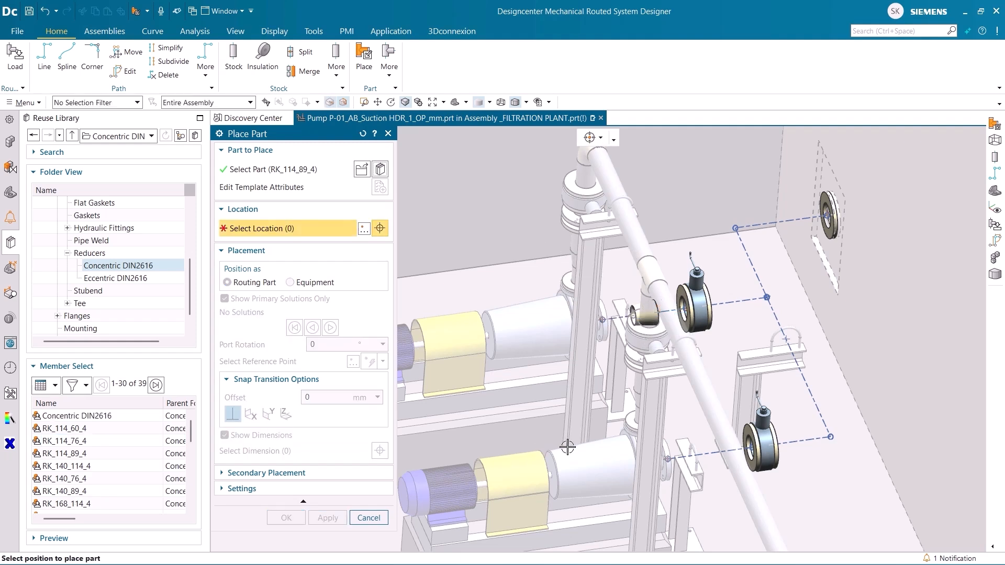
Step: Place concentric reducer RK_114_89_4 between the front pump and its valve, using the fourth solution and shifting it slightly toward the valve
left_click(717, 452)
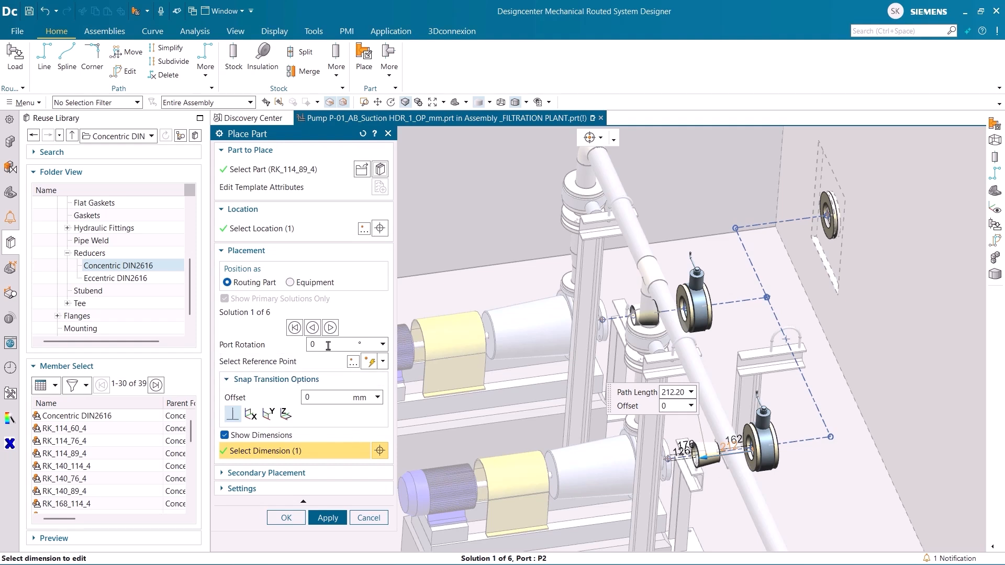
left_click(330, 328)
left_click(330, 327)
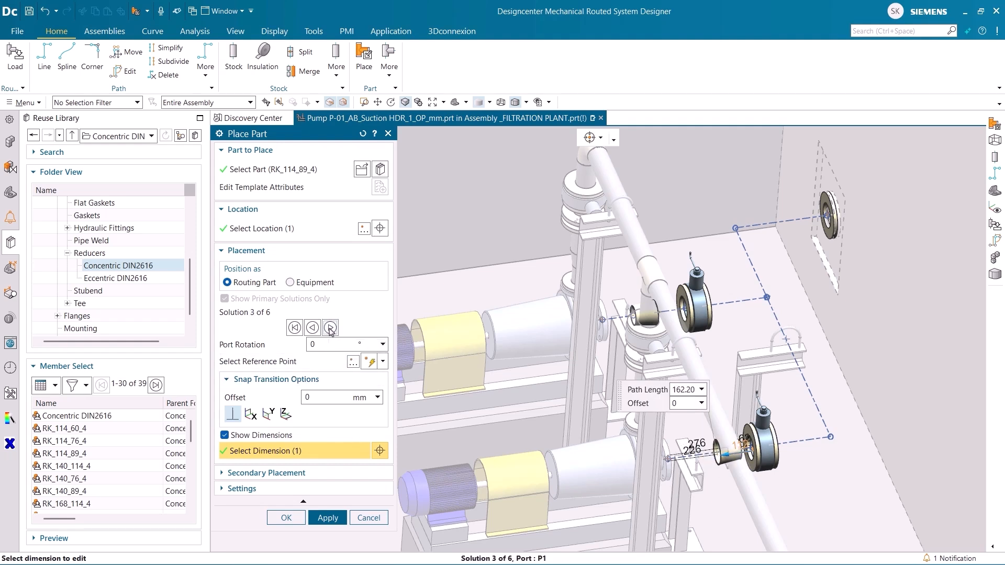
left_click(330, 328)
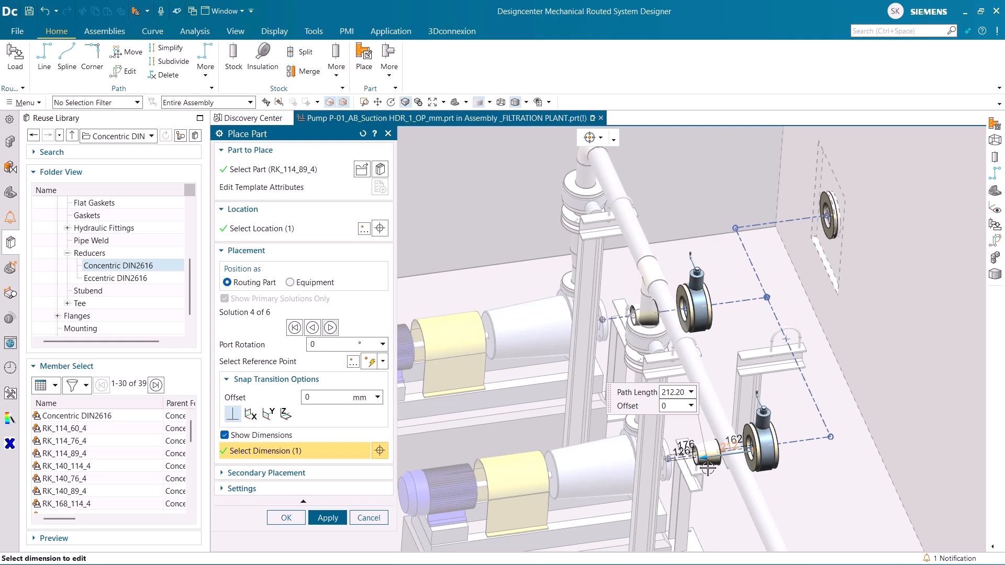
left_click_drag(717, 460, 726, 458)
left_click(327, 518)
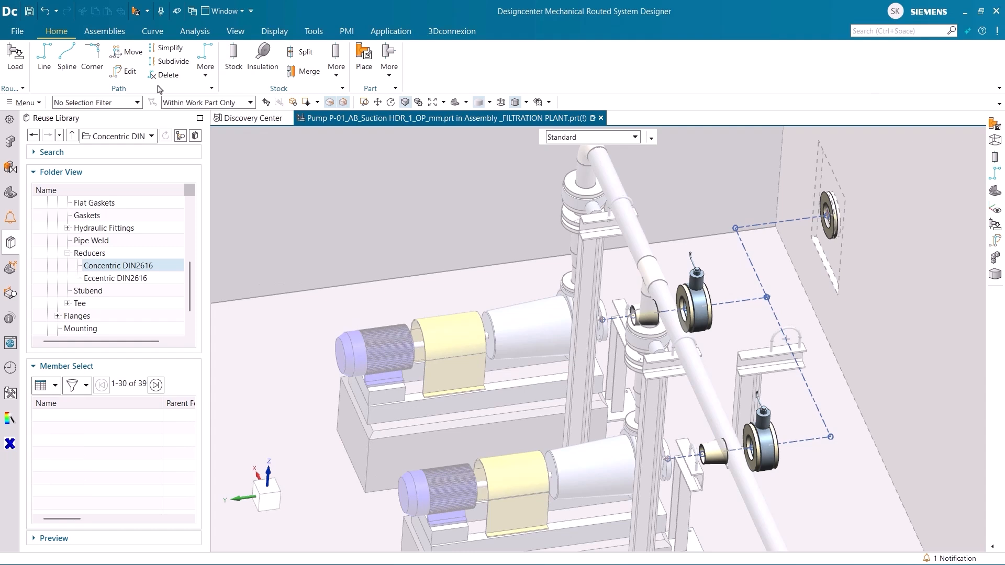
Step: Specify BW_Pipe_DN100 from DIN-BW-PIPE as stock for the wall line, both header segments and the branches from the header to both valves
left_click(233, 57)
left_click(351, 240)
left_click(347, 265)
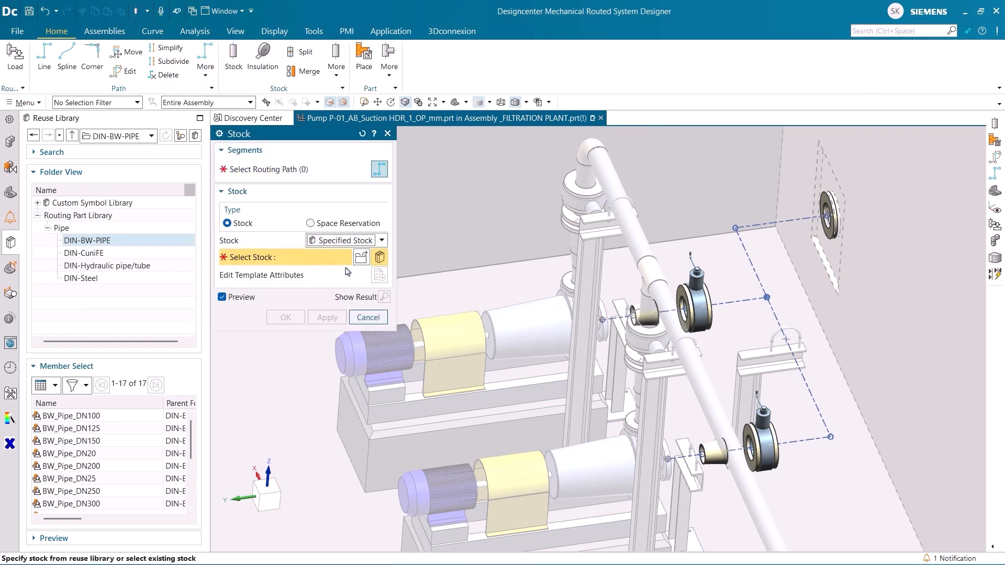
left_click(90, 416)
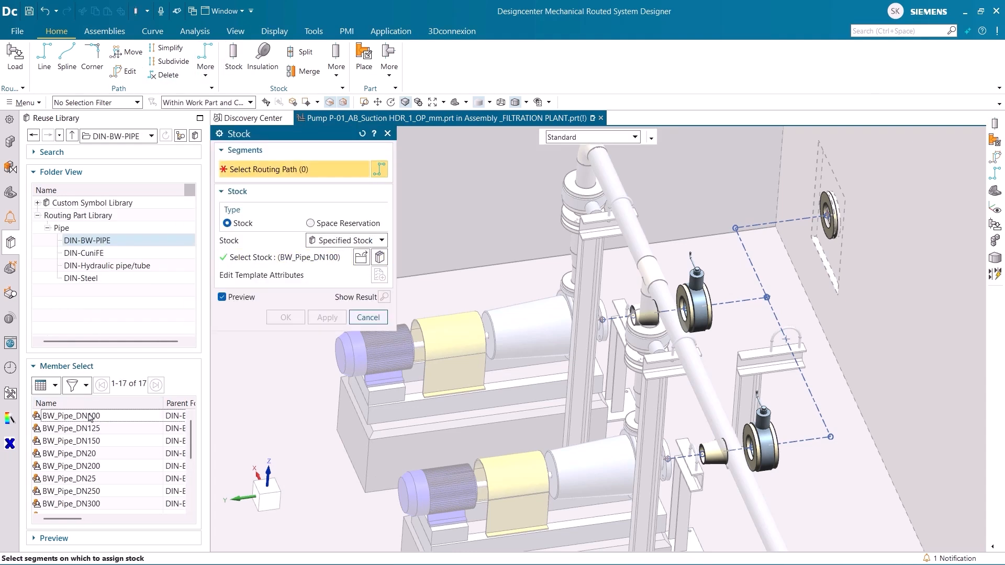
left_click(784, 227)
left_click(751, 262)
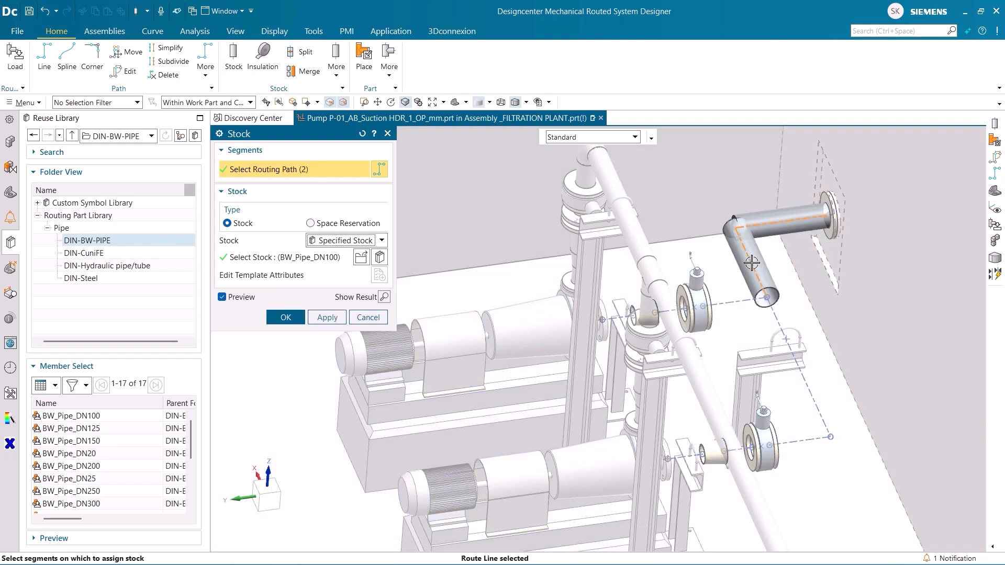
left_click(736, 303)
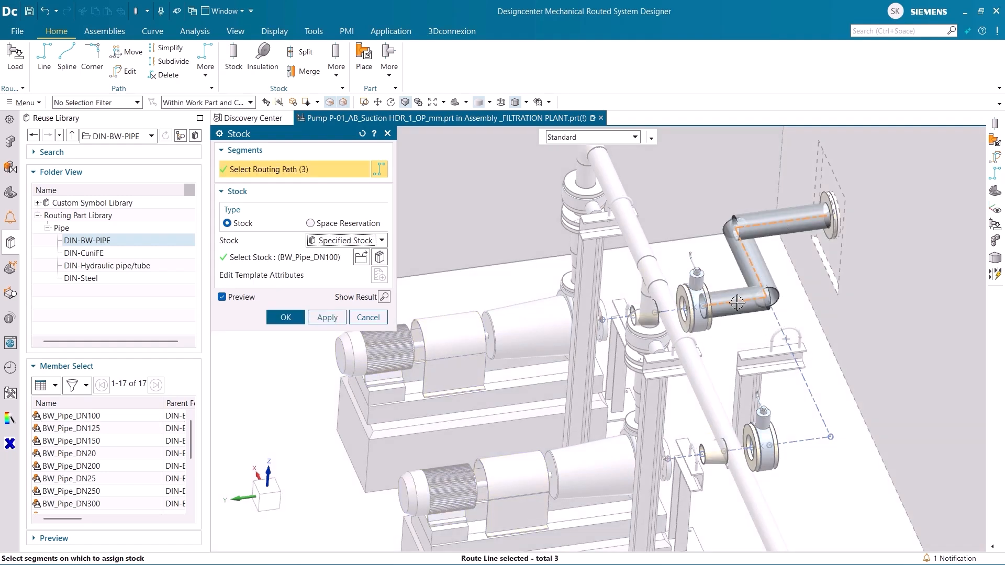
left_click(777, 320)
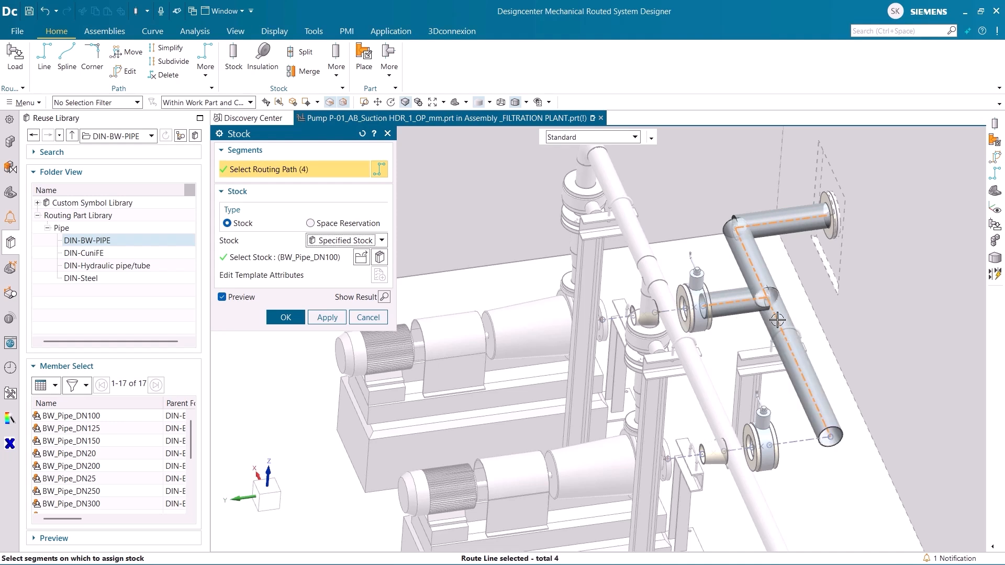
left_click(801, 439)
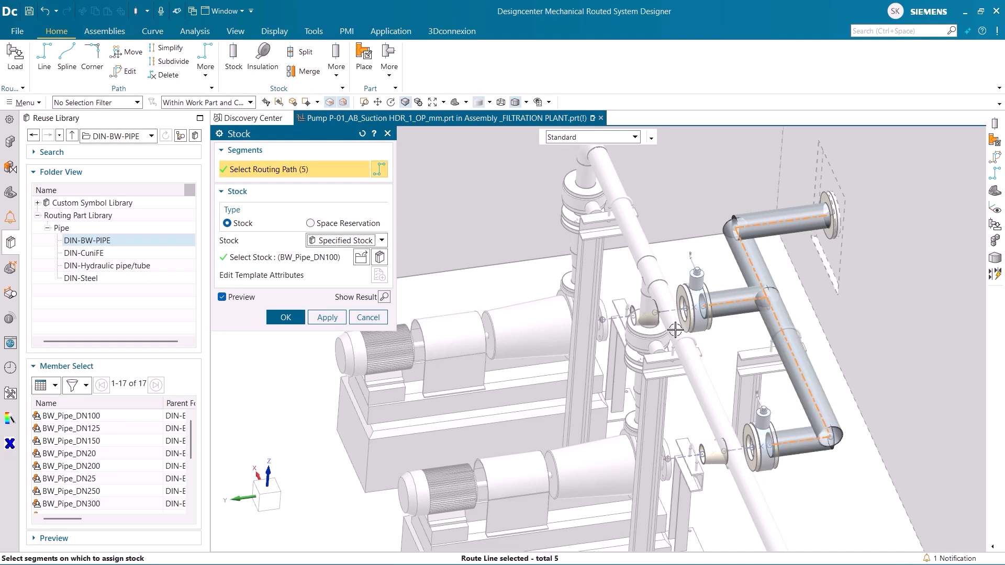
Step: Include the segments between both valves and their reducers and apply the BW_Pipe_DN100 stock
left_click(673, 312)
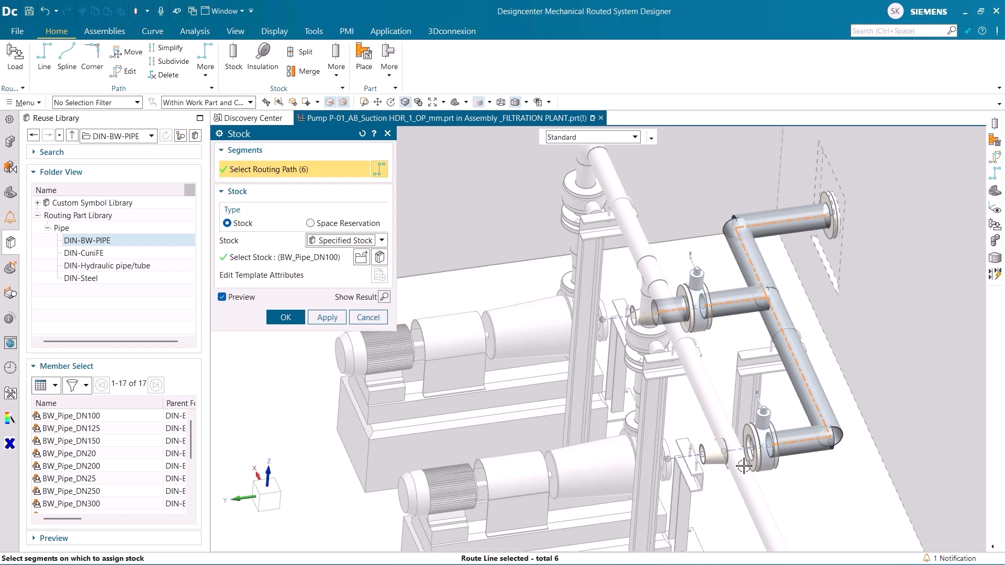
left_click(740, 450)
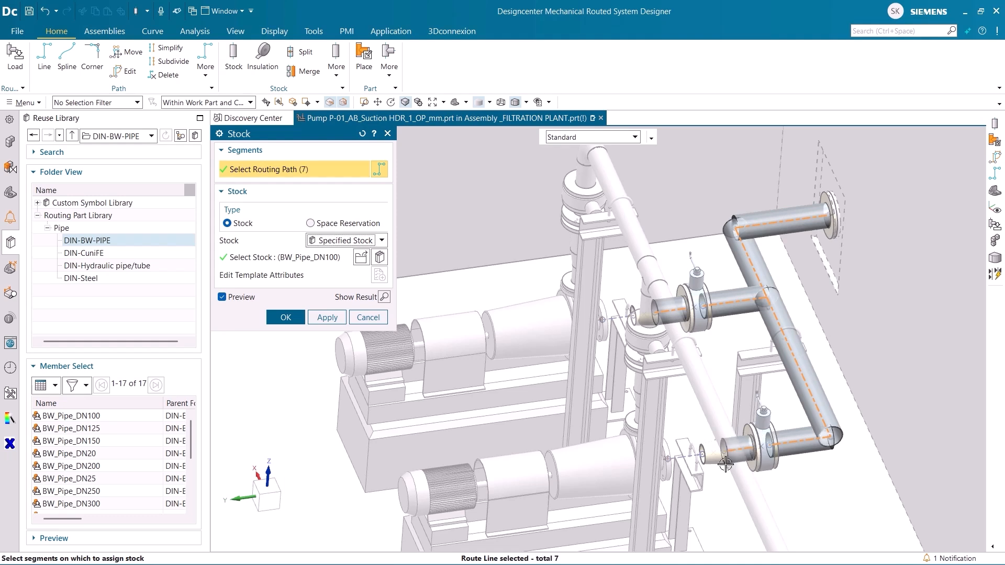
left_click(325, 318)
Step: Place 3D DIN2605 elbows RBG_3D_100_90 at the header's wall-side corner and its front corner
left_click(364, 57)
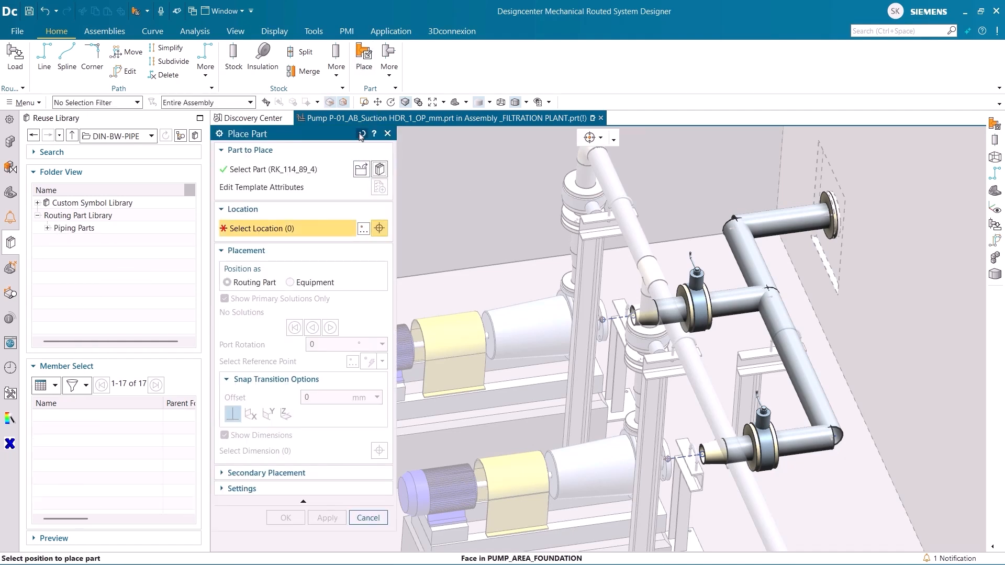
left_click(380, 169)
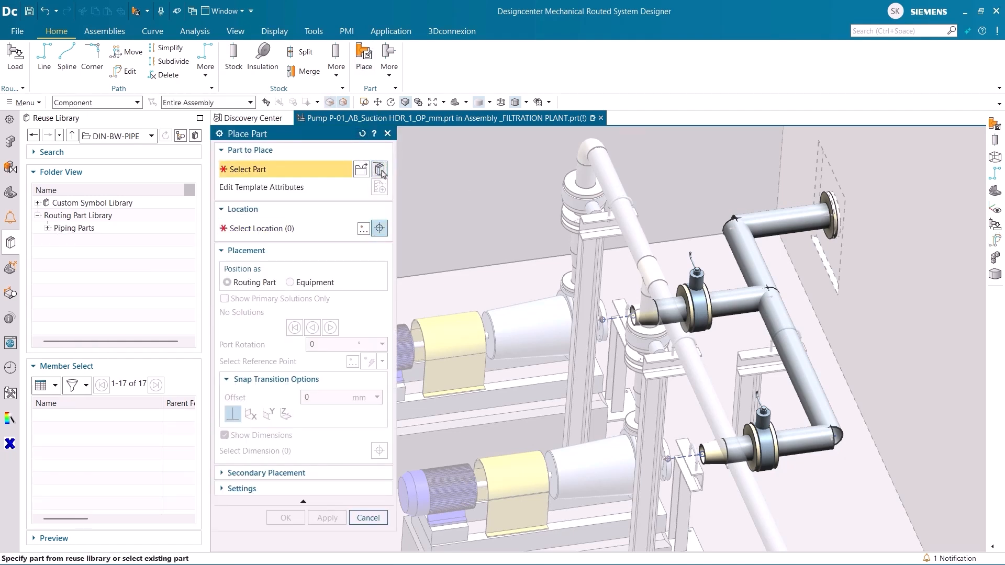
left_click(48, 228)
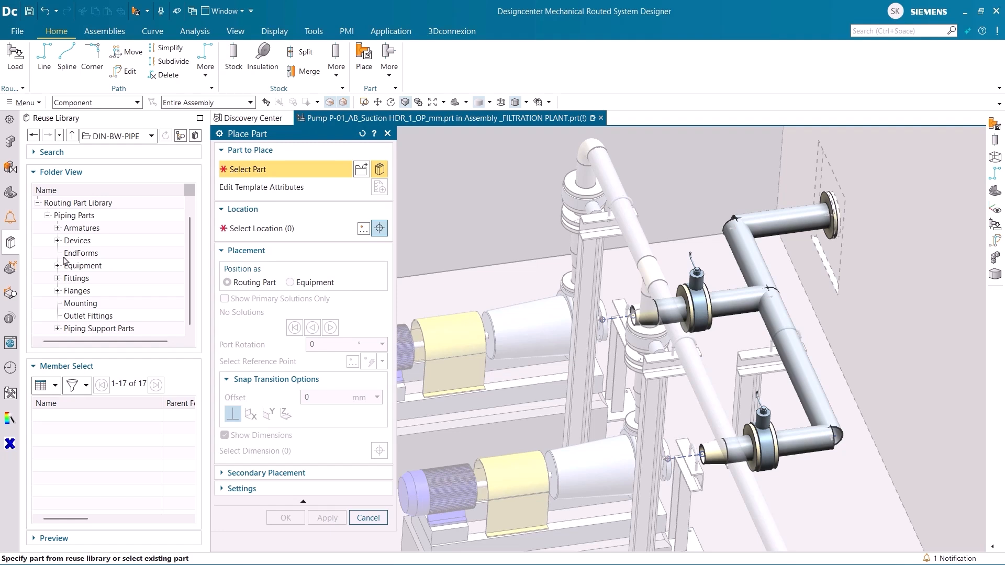
left_click(57, 278)
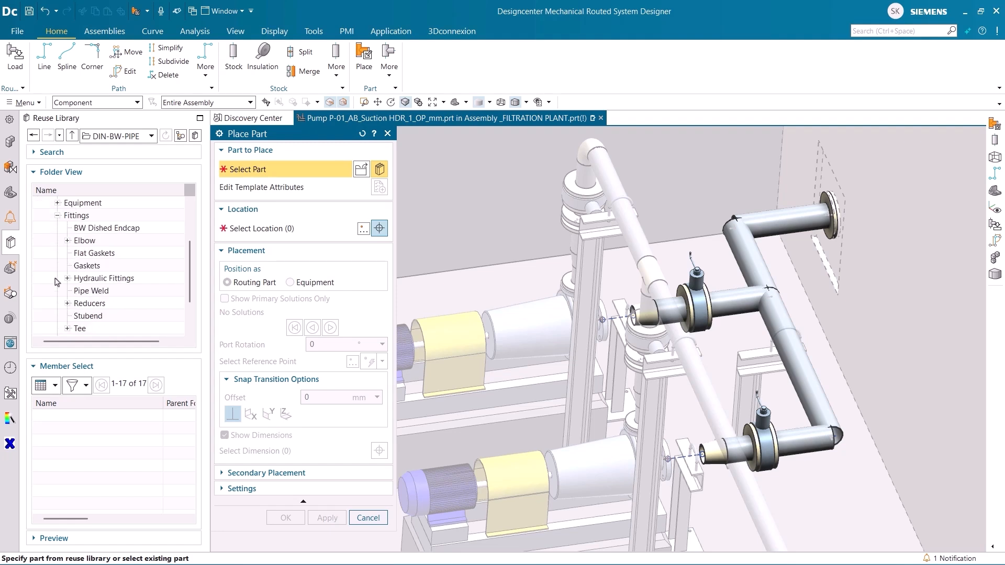
left_click(67, 242)
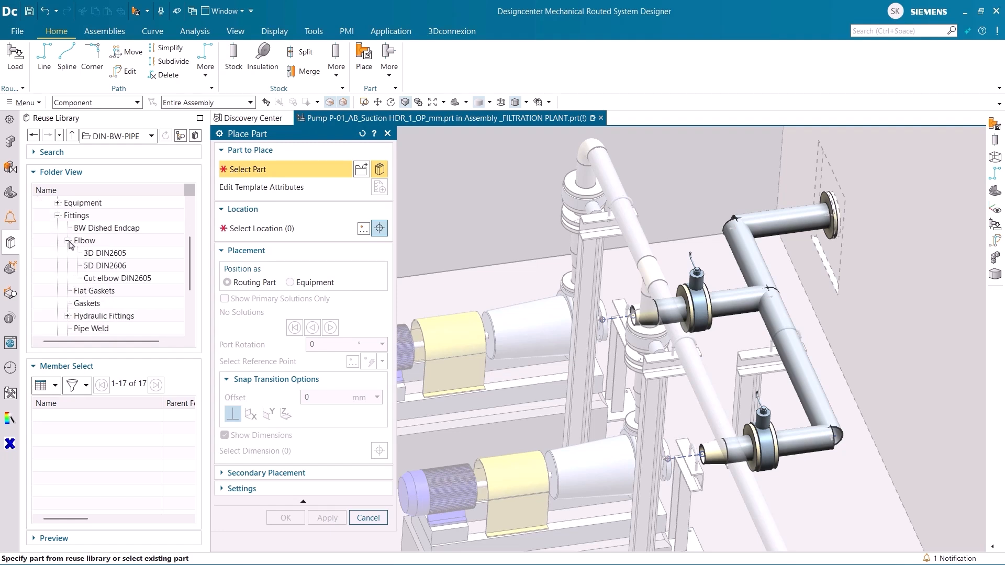
left_click(104, 253)
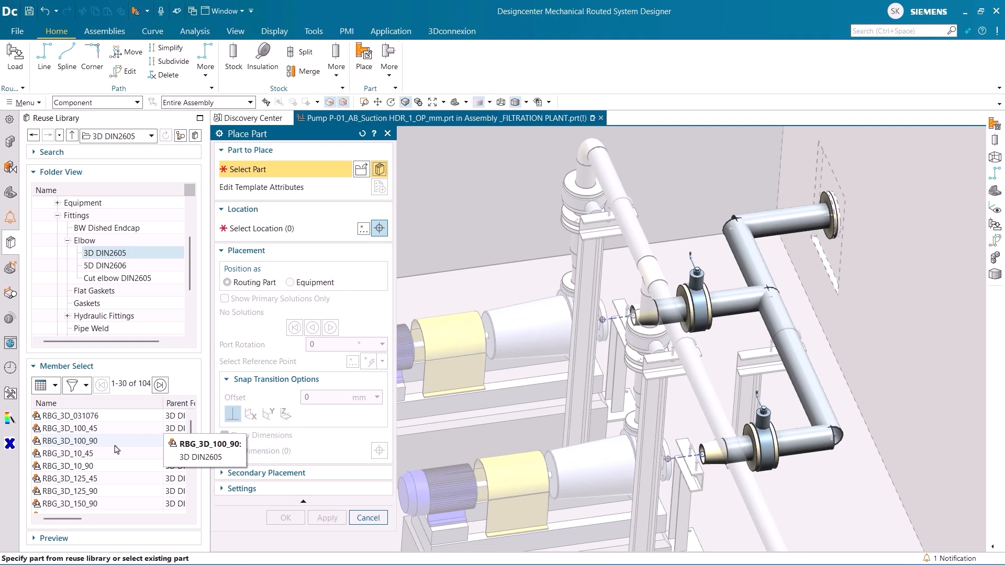
left_click(115, 445)
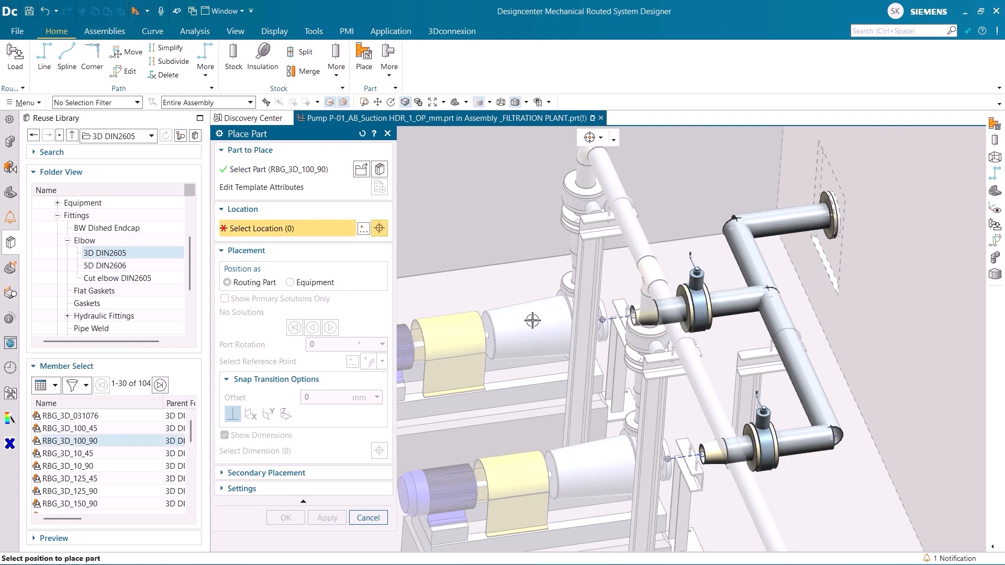
left_click(734, 226)
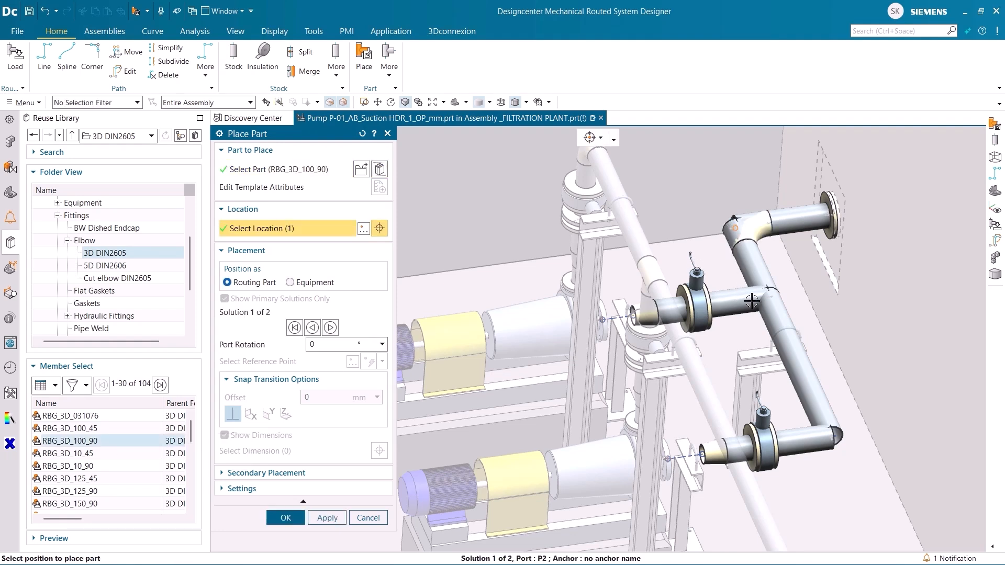
left_click(328, 518)
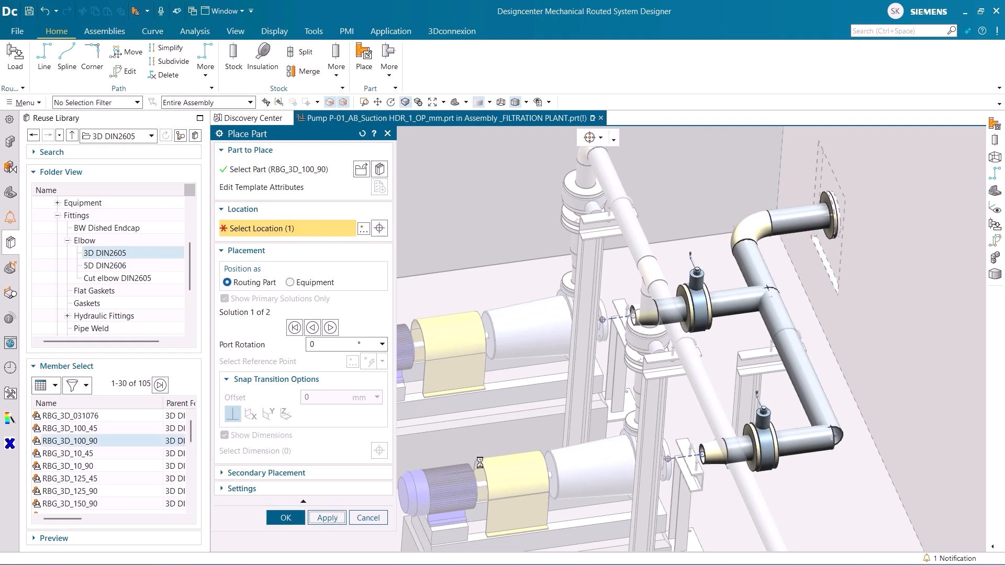
left_click(837, 436)
left_click(328, 518)
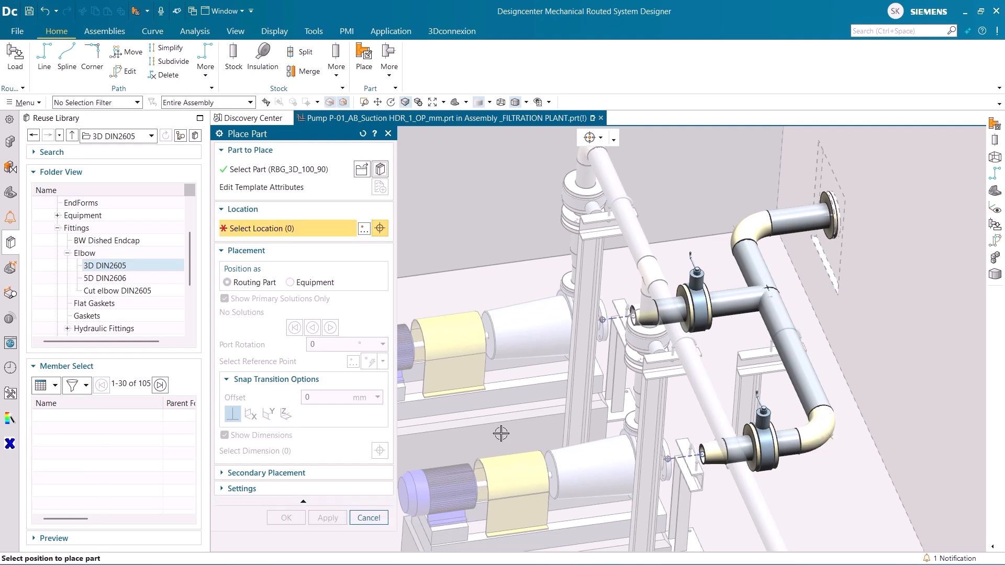
left_click(68, 254)
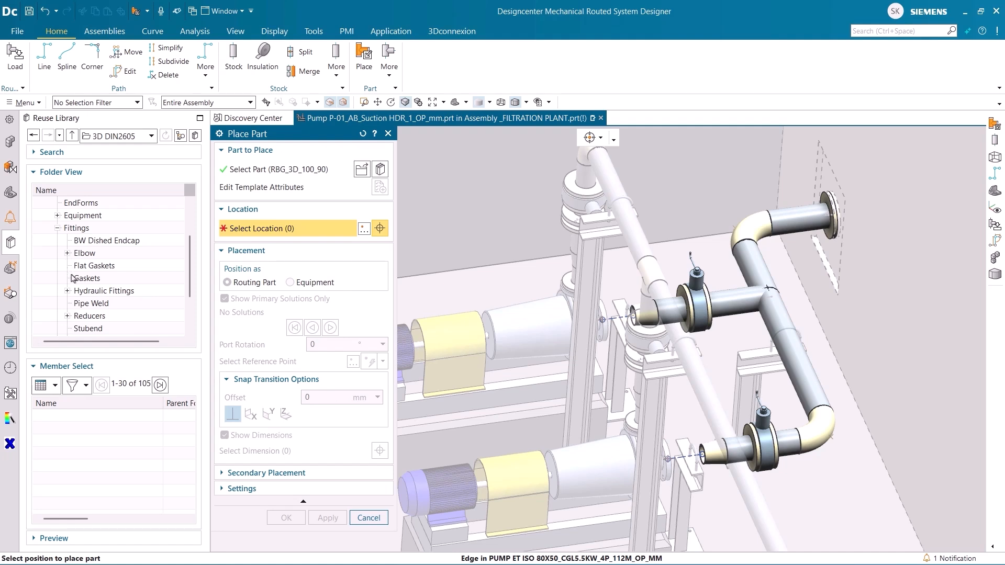
scroll(74, 294, "down", 1)
left_click(67, 304)
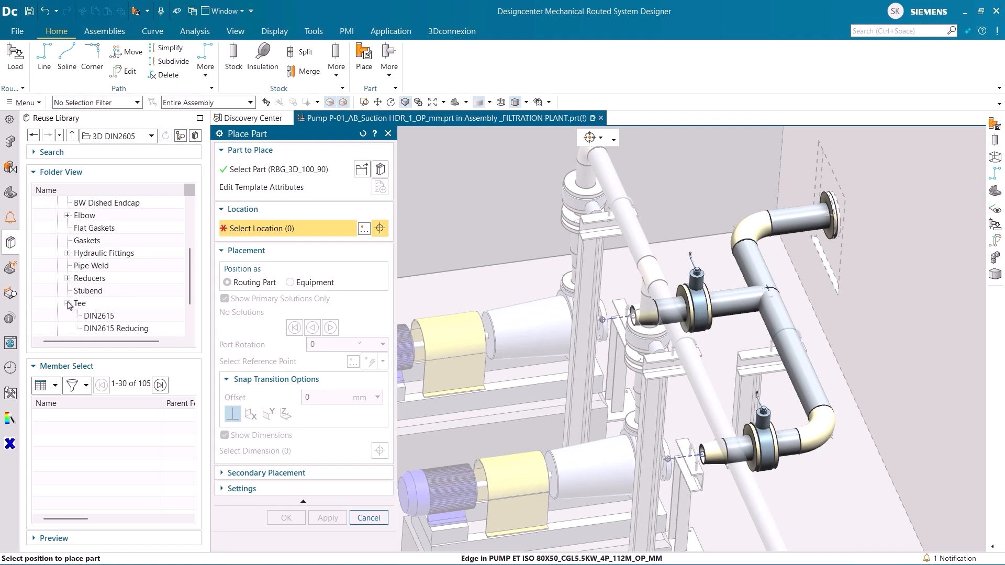
left_click(95, 316)
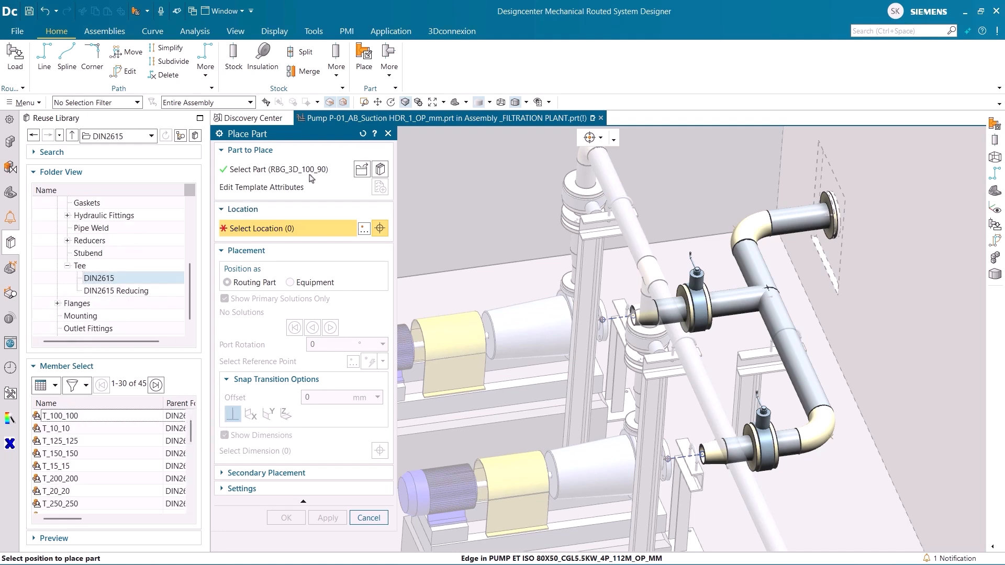
Step: Reset the part placement and place a DIN2615 tee T_100_100 where the rear pump's branch joins the header
left_click(362, 134)
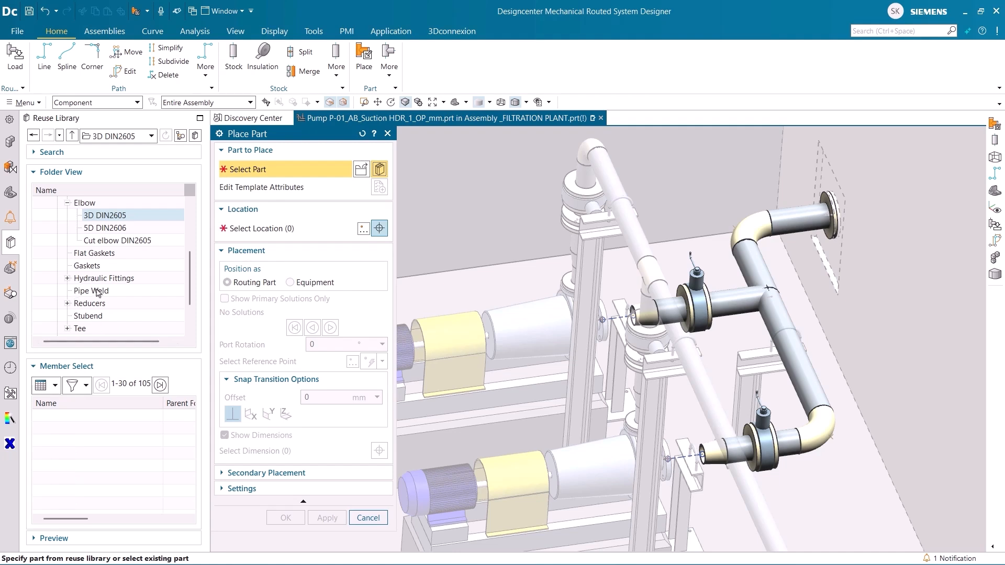
left_click(68, 329)
left_click(95, 316)
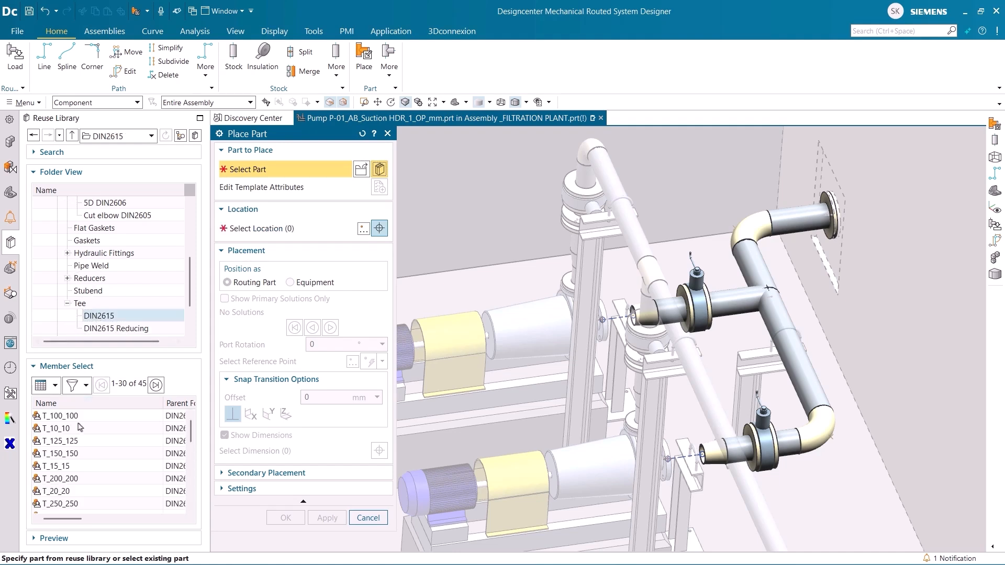
left_click(76, 416)
left_click(731, 361)
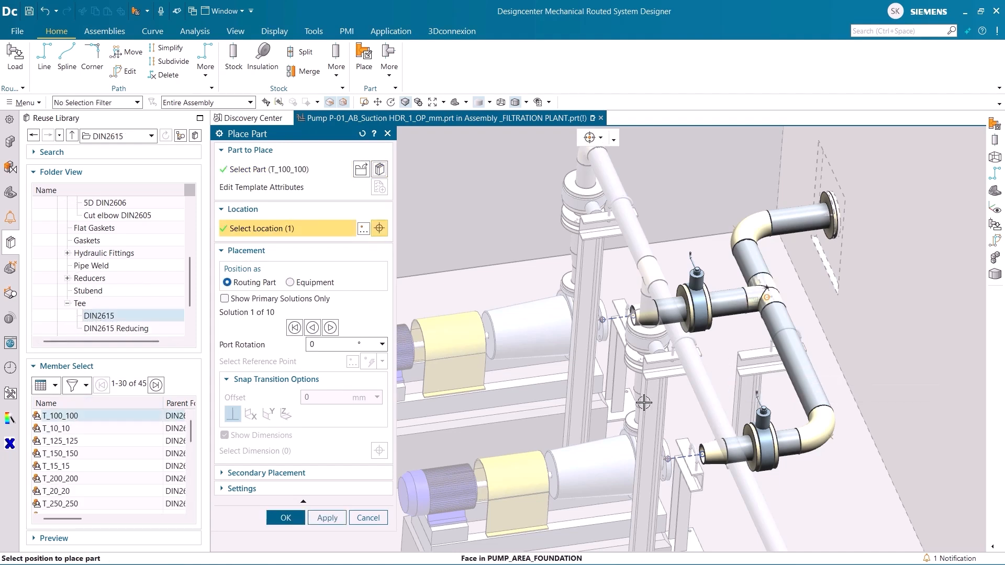
left_click(327, 518)
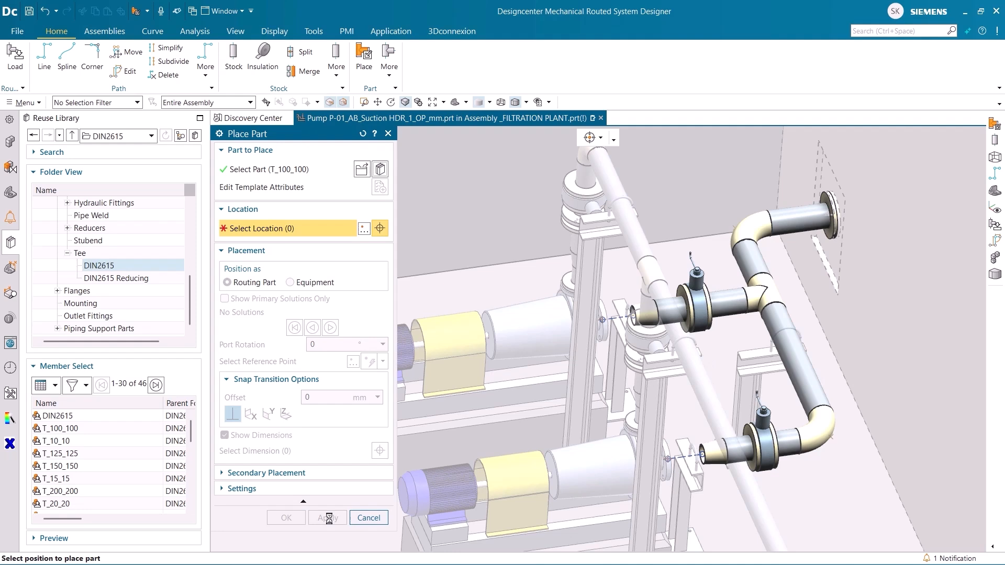
Step: Assign BW_Pipe_DN80 stock from DIN-BW-PIPE to the segments between both reducers and their pumps
left_click(388, 134)
left_click(234, 63)
left_click(369, 239)
left_click(361, 266)
left_click(380, 257)
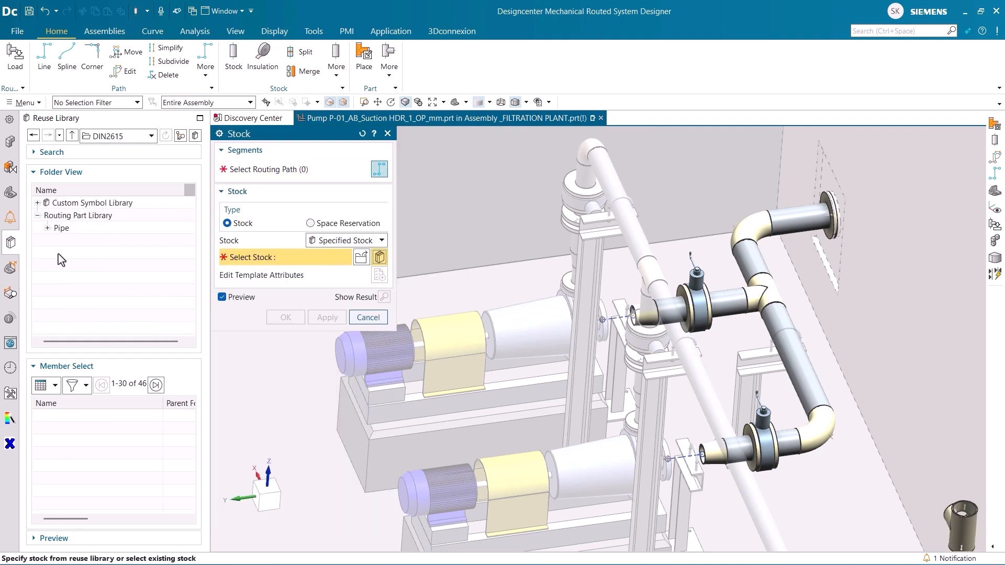
left_click(47, 227)
left_click(86, 240)
left_click(112, 404)
left_click(102, 490)
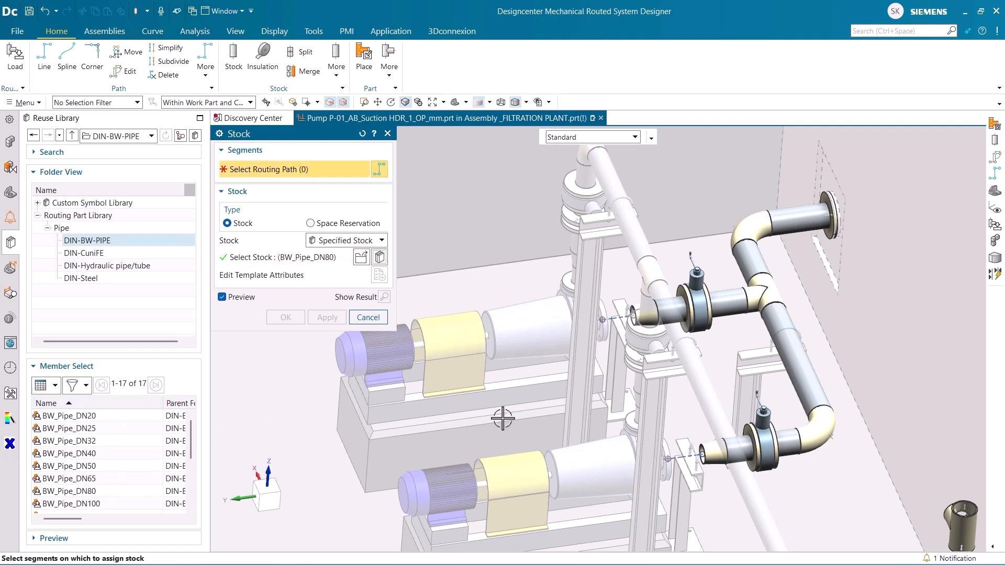
left_click(619, 320)
left_click(327, 317)
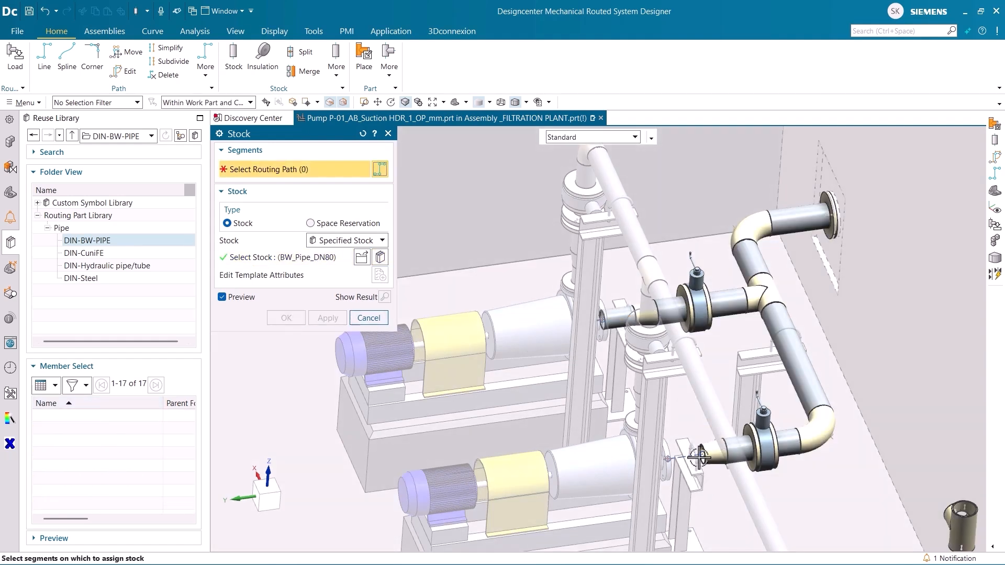
left_click(294, 318)
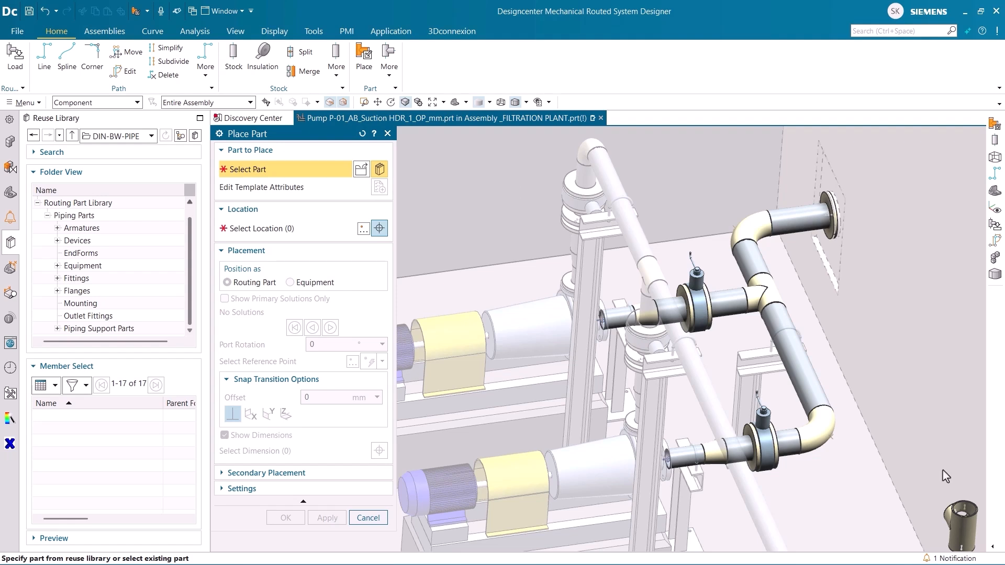
Step: Place Ring DIN 2573 ND 6 flanges FLG_6_80 on the pump-side ends of both suction branches
left_click(109, 265)
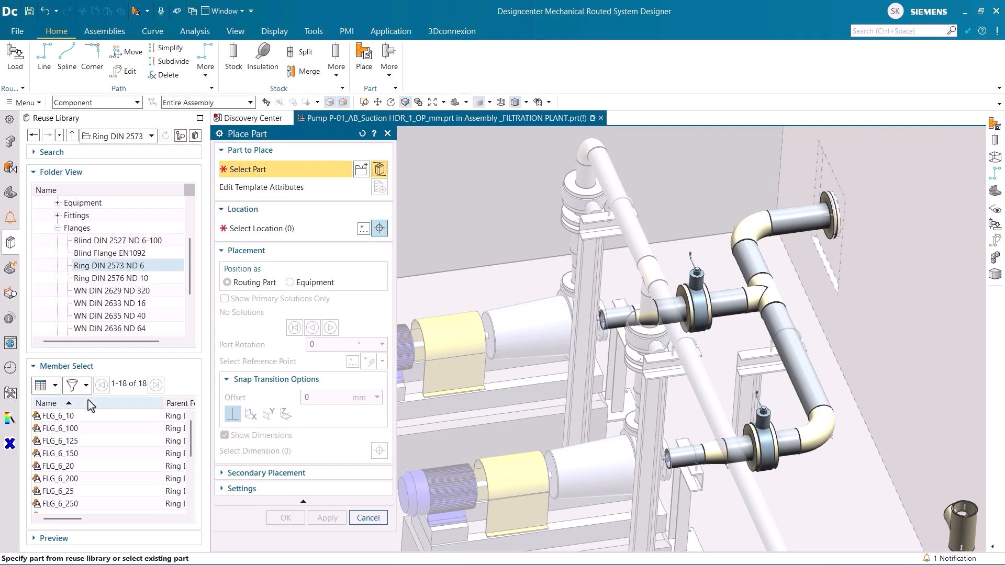
left_click(88, 400)
left_click(98, 401)
left_click(76, 505)
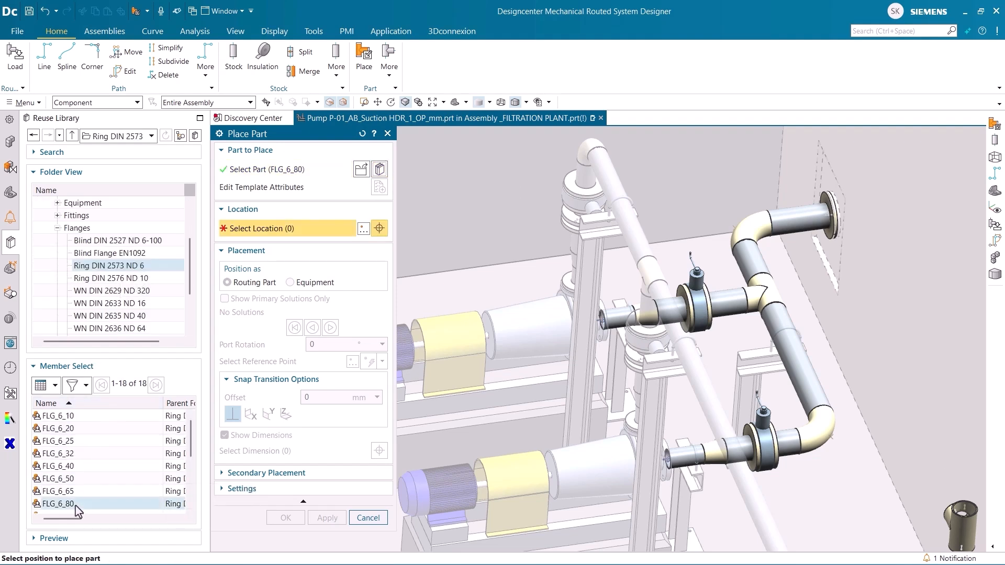
left_click(669, 472)
left_click(293, 519)
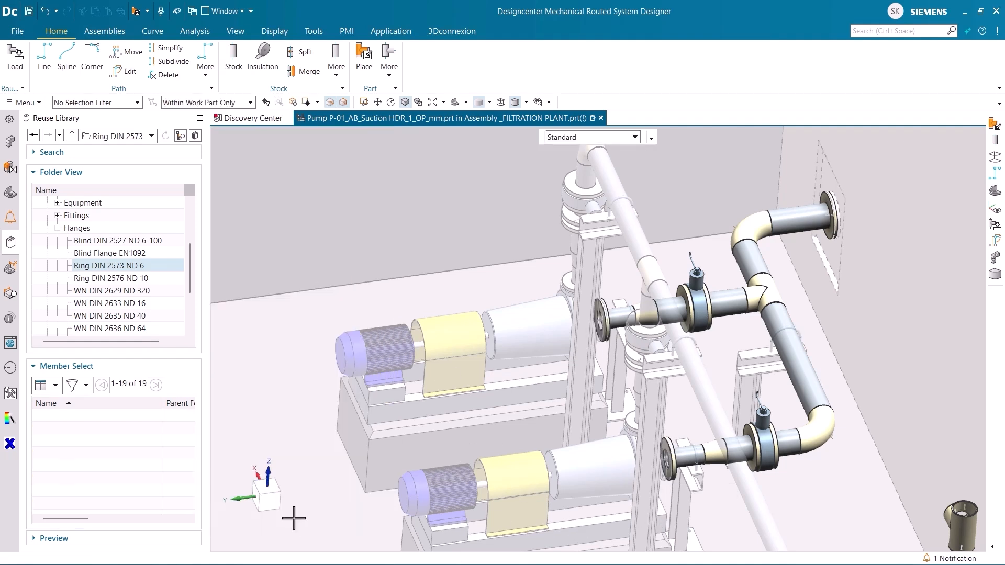
Step: Place flat gaskets GSKT_EN1514_PN16_DN80 on the DN80 flanges at the pump ends of both branches
left_click(363, 58)
left_click(362, 134)
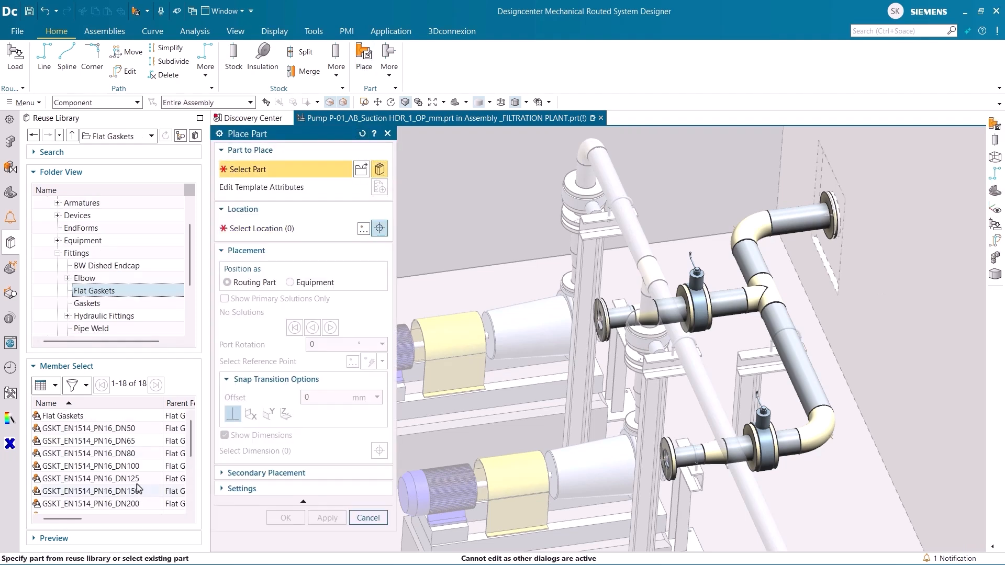
left_click(130, 453)
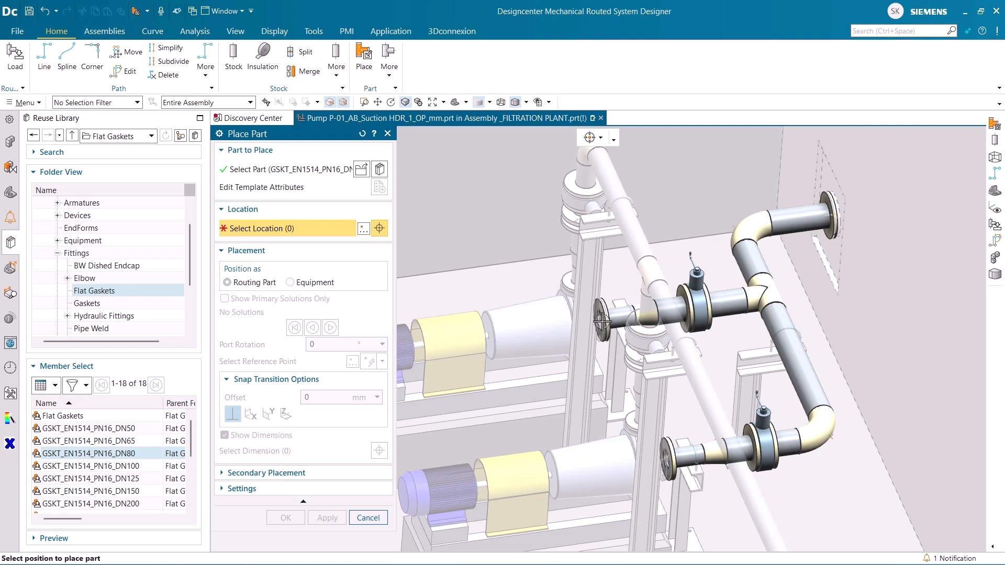
left_click(667, 460)
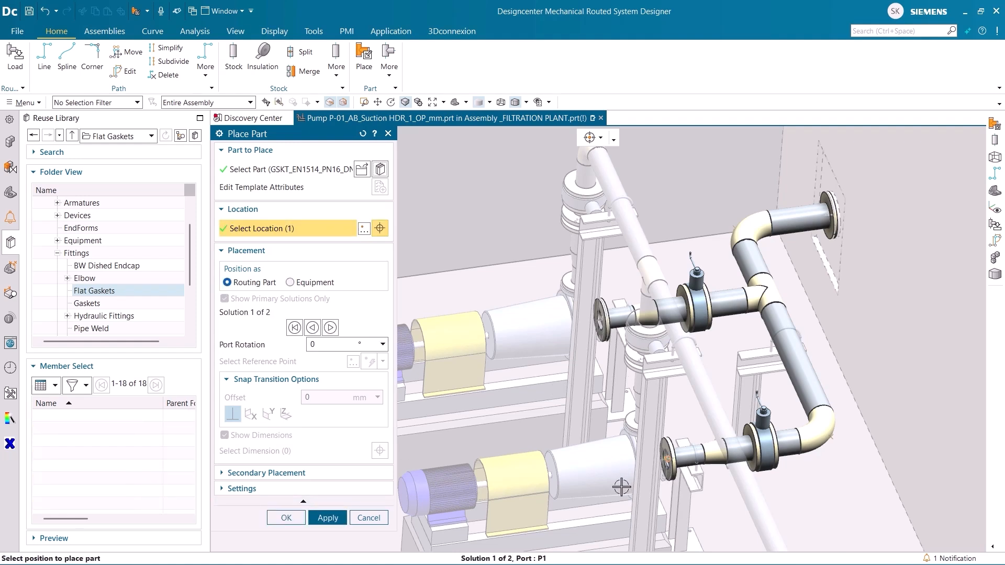
left_click(328, 517)
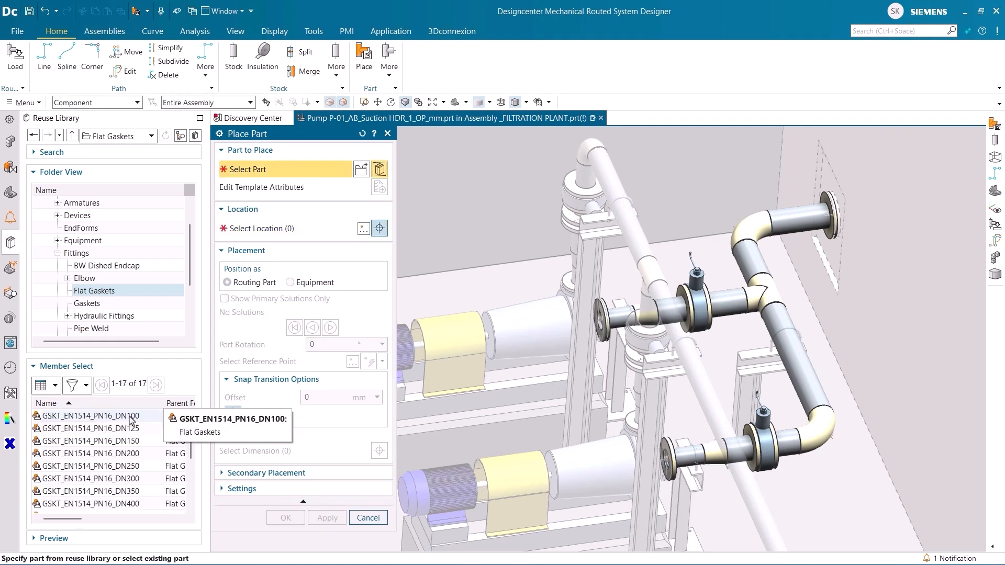
Step: Place flat gaskets GSKT_EN1514_PN16_DN100 on both sides of each butterfly valve and on the header's wall flange
left_click(122, 417)
left_click(683, 309)
left_click(327, 517)
left_click(705, 309)
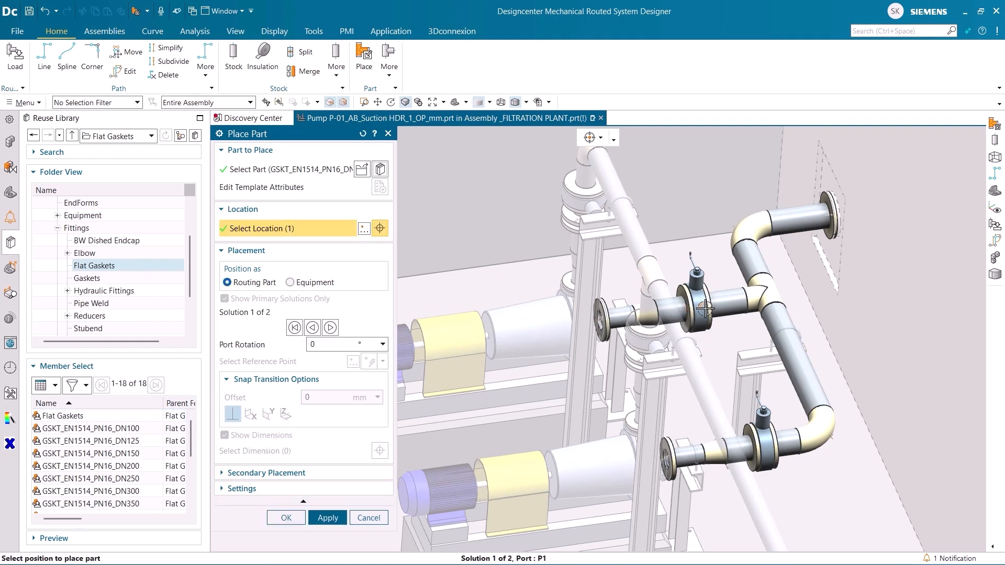
left_click(328, 518)
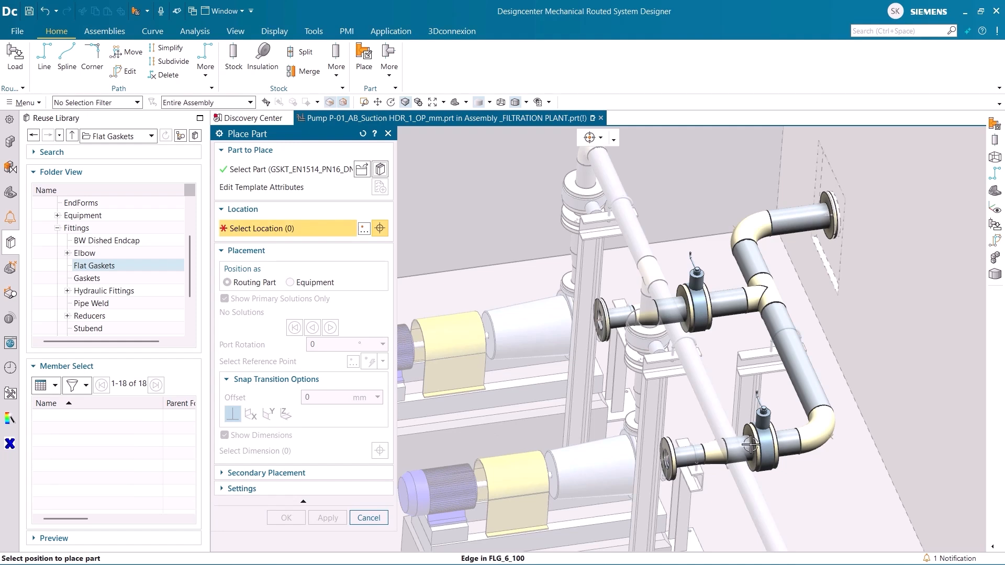
left_click(743, 464)
left_click(328, 517)
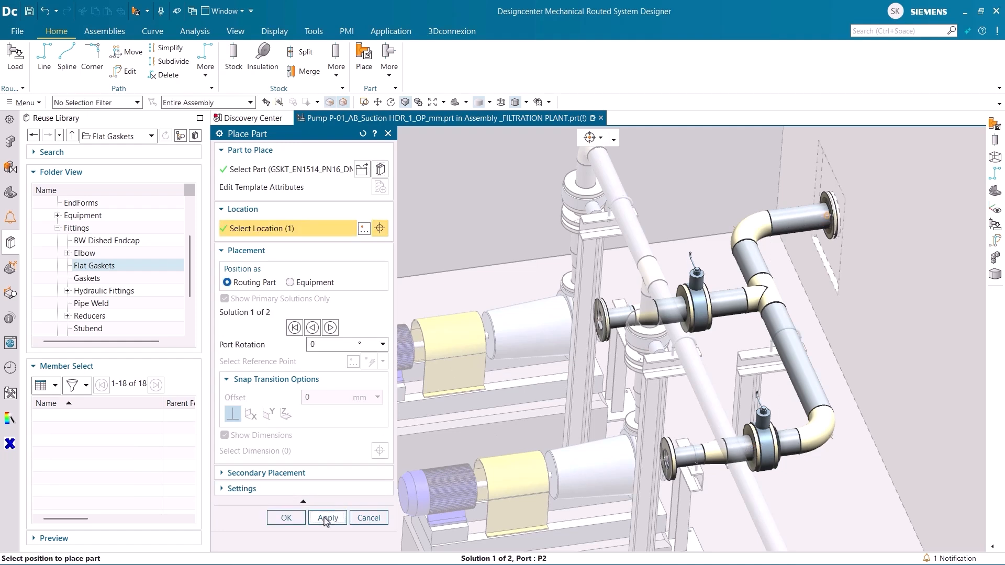
left_click(328, 518)
left_click(368, 518)
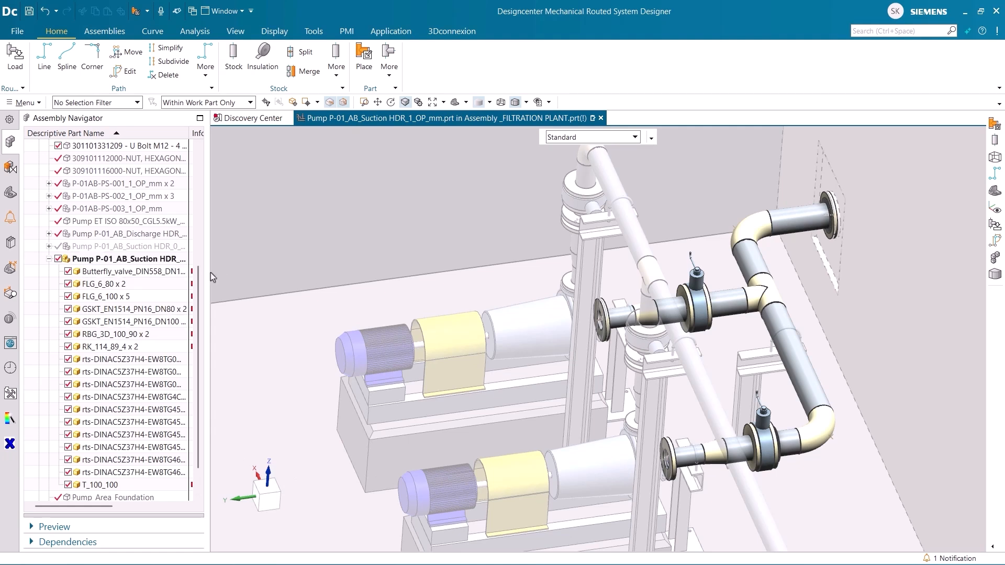
Step: Widen the assembly tree and its part name column, and make the top-level _FILTRATION PLANT assembly the work part
left_click_drag(208, 271, 291, 272)
left_click_drag(189, 128, 239, 130)
scroll(222, 316, "up", 6)
double_click(94, 158)
scroll(85, 303, "down", 4)
Step: Examine the components of Pump P-01_AB_Suction HDR_1_OP_mm by highlighting the header and its valves, flanges, gaskets, fittings and pipe stock in turn
left_click(93, 310)
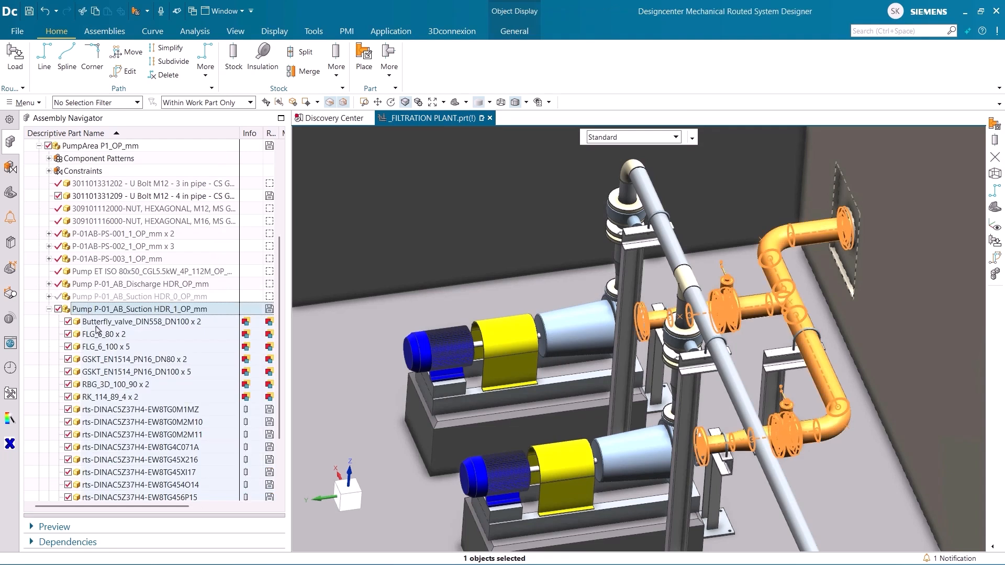
left_click(95, 322)
left_click(97, 335)
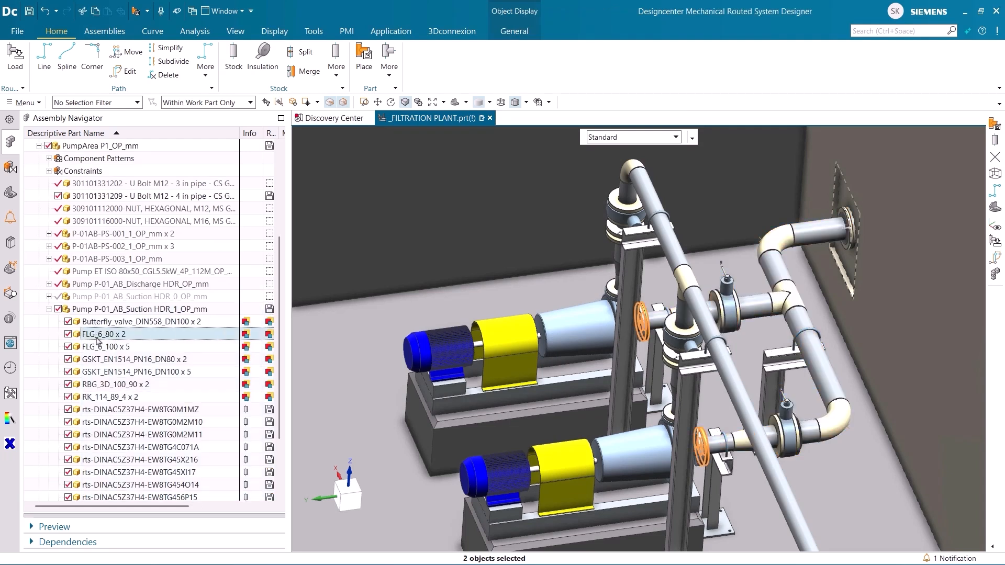
left_click(99, 347)
key("Down")
key("Down")
key("Down")
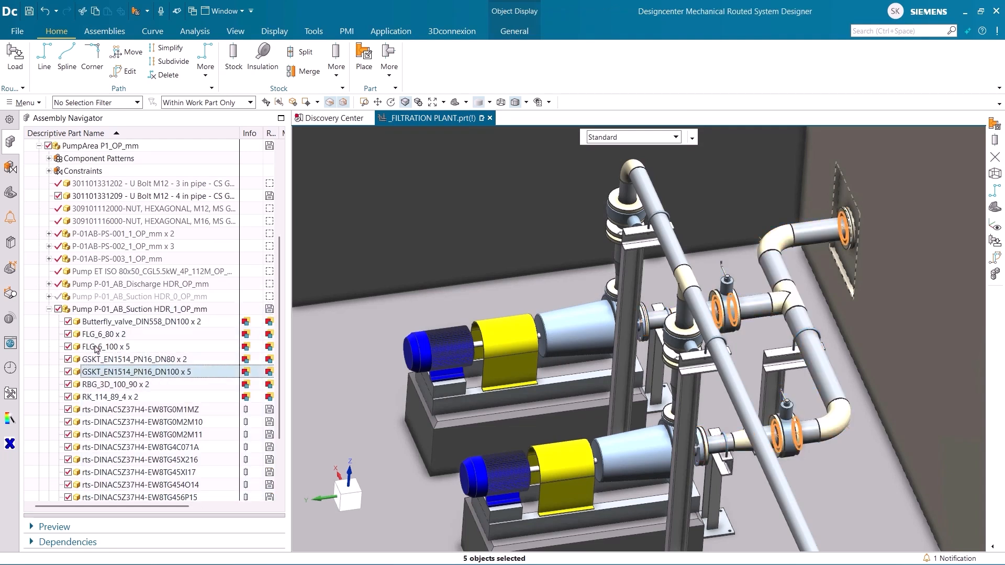
key("Down")
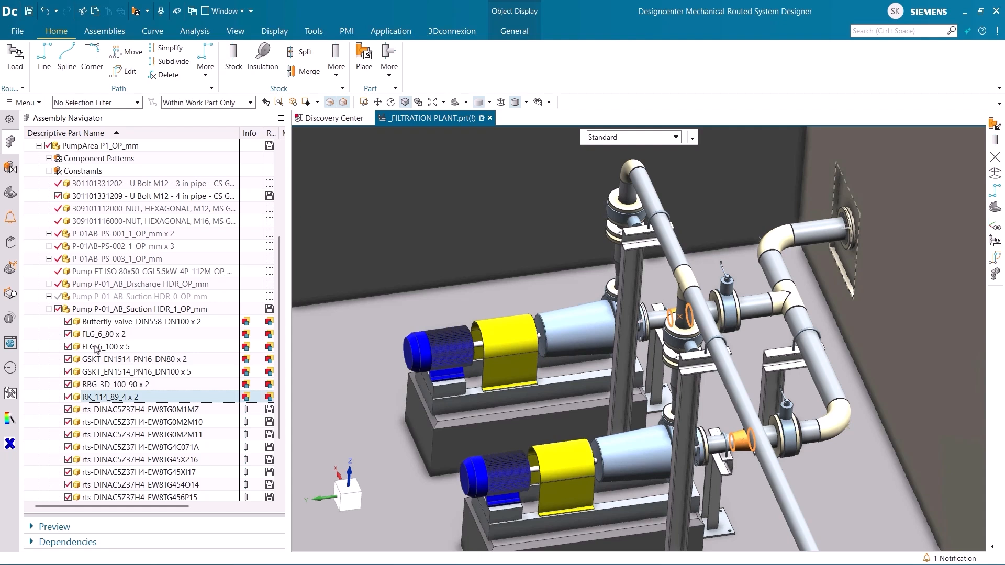
key("Down")
key("Down")
key("Down")
key("Down")
key("Down")
key("Down")
key("Down")
key("Down")
key("Down")
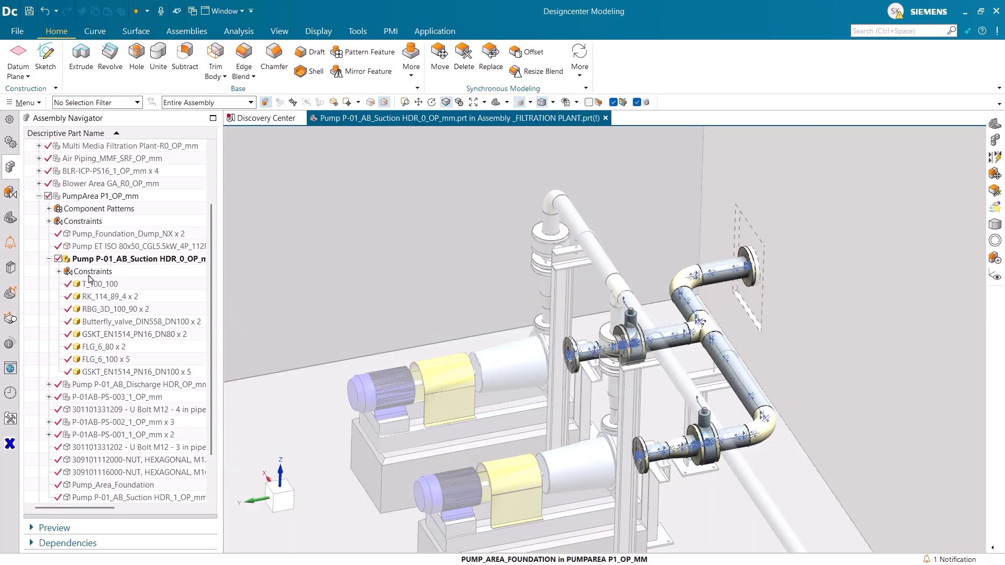
Step: Highlight the Pump P-01_AB_Suction HDR_0_OP_mm subassembly, clear the selection and make _FILTRATION PLANT the work part
left_click(96, 260)
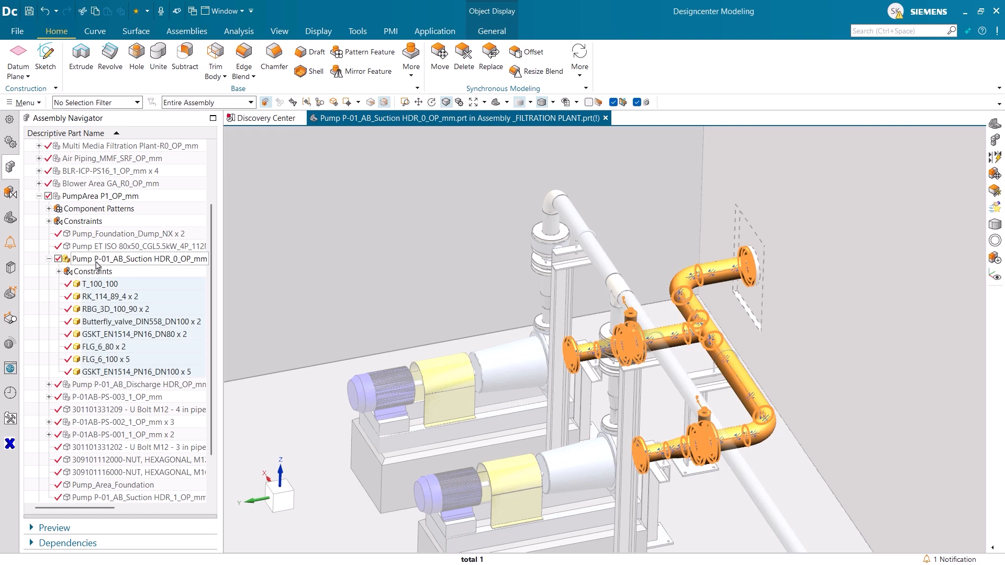
key("Escape")
scroll(54, 296, "up", 2)
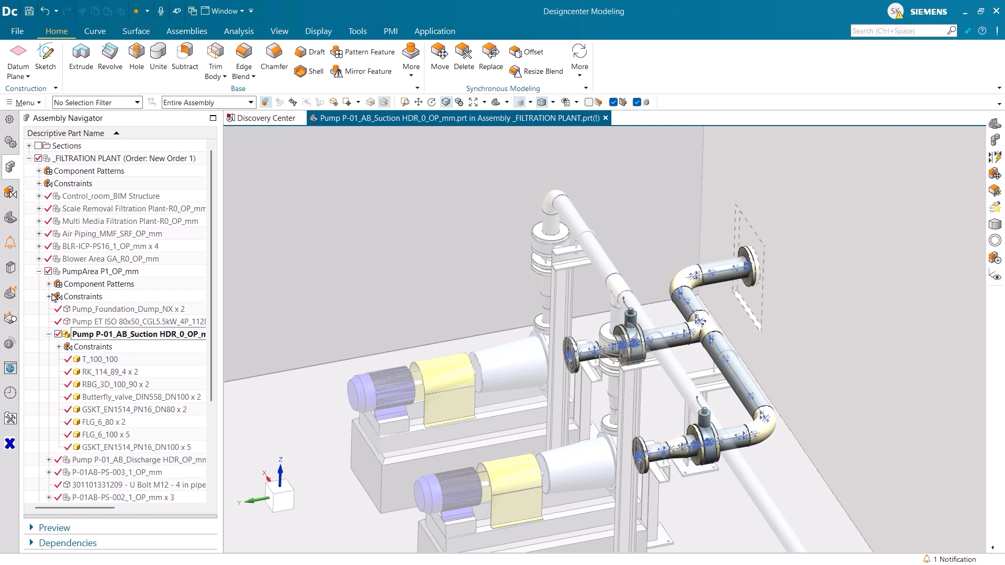
double_click(95, 159)
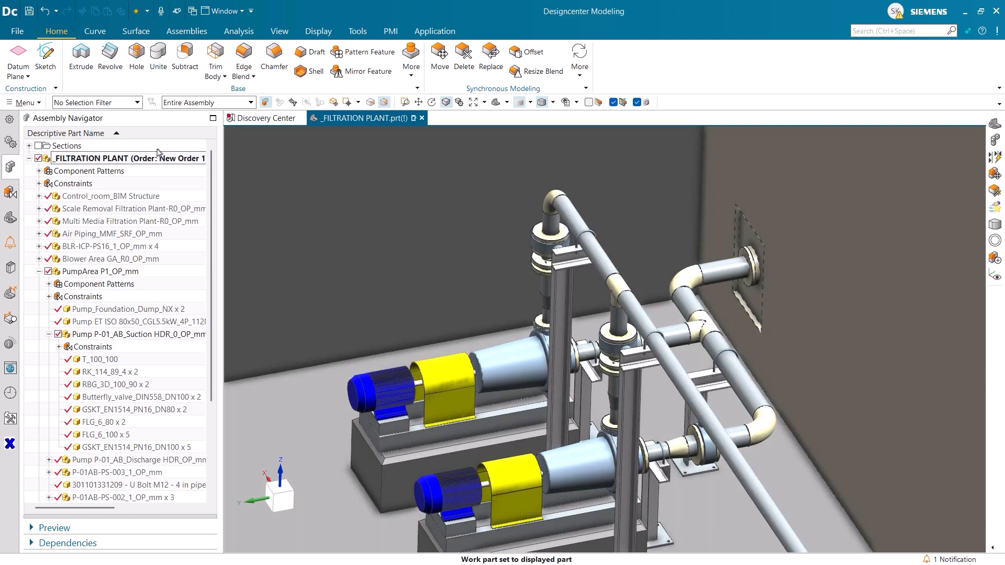